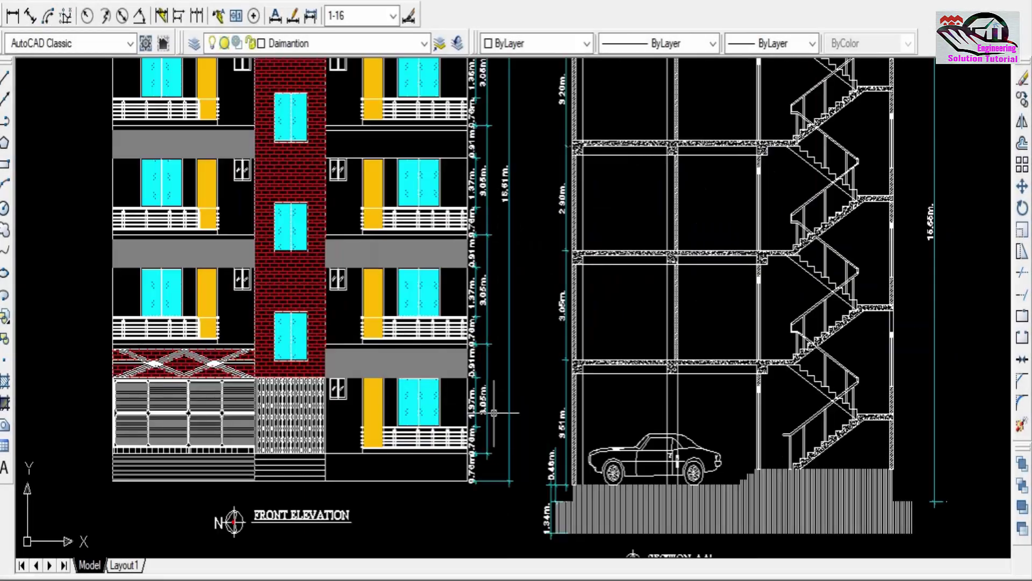
Pan across Section AA' and the front elevation, from the car and ground to the roof and balconies
{"action": "scroll", "coordinate": [494, 413], "scroll_direction": "down", "scroll_amount": 4}
{"action": "scroll", "coordinate": [340, 271], "scroll_direction": "up", "scroll_amount": 3}
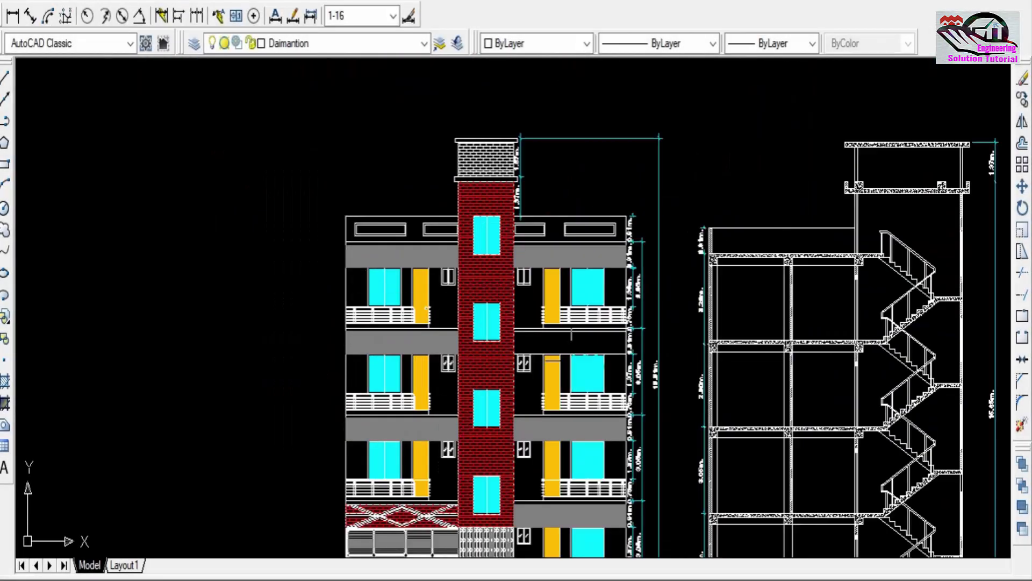
{"action": "middle_click_drag", "start_coordinate": [571, 334], "coordinate": [266, 256]}
{"action": "mouse_move", "coordinate": [484, 301]}
{"action": "middle_mouse_down"}
{"action": "mouse_move", "coordinate": [800, 295]}
{"action": "mouse_move", "coordinate": [590, 285]}
{"action": "middle_mouse_up"}
{"action": "scroll", "coordinate": [223, 223], "scroll_direction": "up", "scroll_amount": 3}
{"action": "scroll", "coordinate": [223, 223], "scroll_direction": "up", "scroll_amount": 4}
{"action": "scroll", "coordinate": [517, 306], "scroll_direction": "down", "scroll_amount": 2}
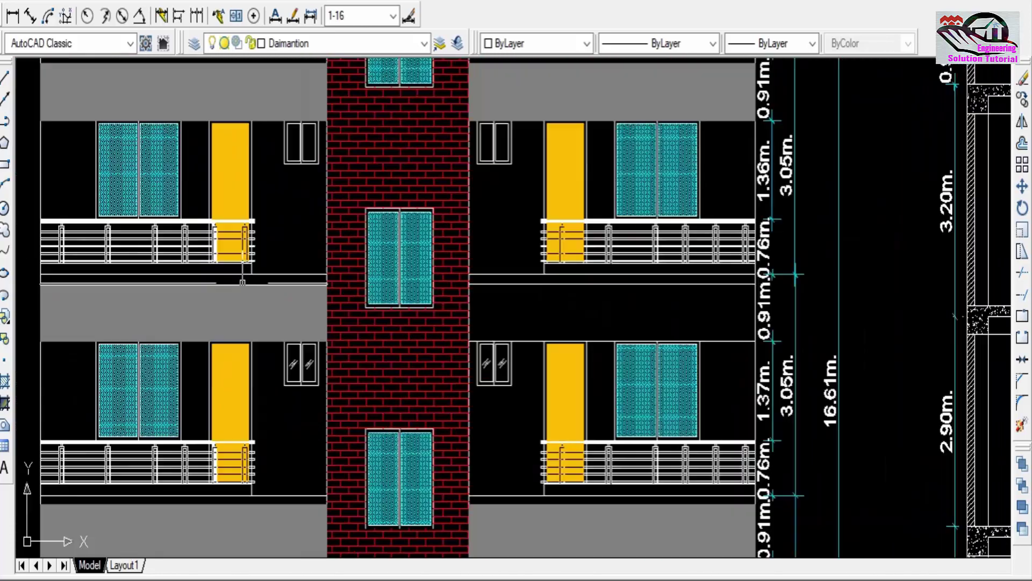
{"action": "mouse_move", "coordinate": [516, 269]}
{"action": "middle_mouse_down"}
{"action": "mouse_move", "coordinate": [554, 361]}
{"action": "mouse_move", "coordinate": [547, 483]}
{"action": "middle_mouse_up"}
{"action": "middle_click_drag", "start_coordinate": [516, 430], "coordinate": [519, 100]}
{"action": "middle_click_drag", "start_coordinate": [516, 322], "coordinate": [474, 269]}
Inspect the upper-floor balconies, parapet and top of the stair tower with their dimensions
{"action": "scroll", "coordinate": [517, 306], "scroll_direction": "down", "scroll_amount": 2}
{"action": "scroll", "coordinate": [516, 306], "scroll_direction": "down", "scroll_amount": 2}
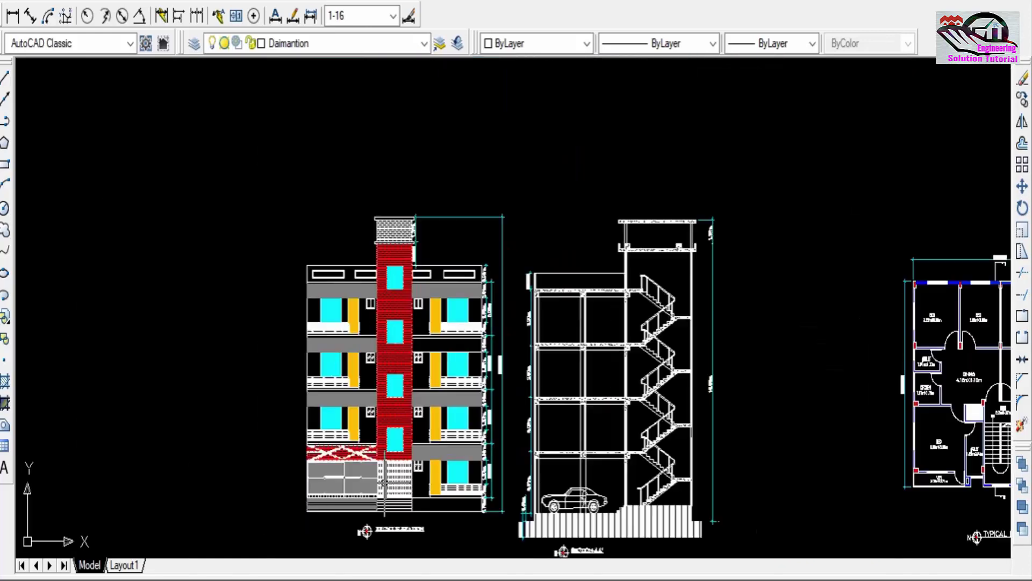
{"action": "scroll", "coordinate": [434, 429], "scroll_direction": "up", "scroll_amount": 3}
{"action": "scroll", "coordinate": [336, 484], "scroll_direction": "up", "scroll_amount": 3}
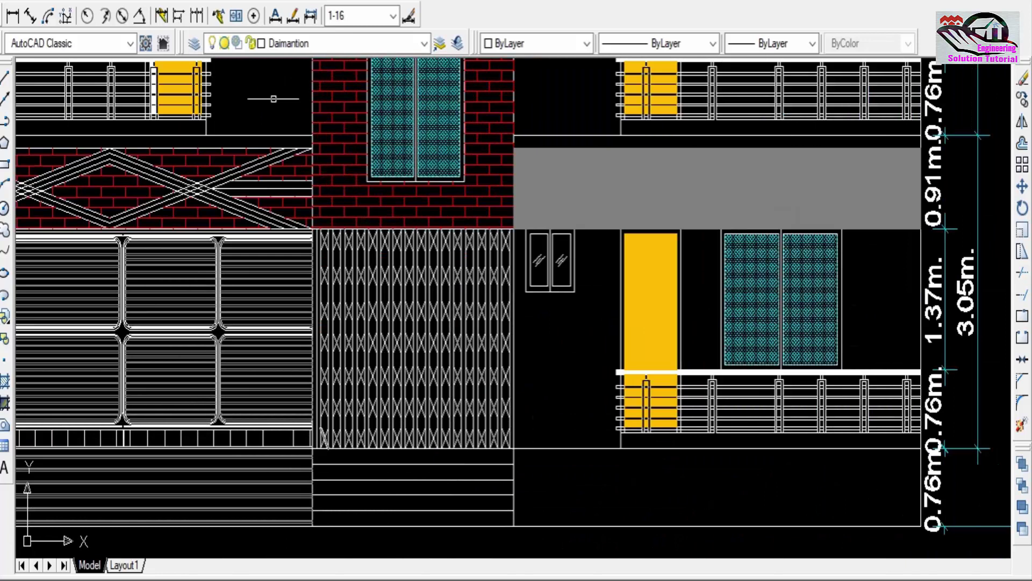
{"action": "scroll", "coordinate": [274, 99], "scroll_direction": "down", "scroll_amount": 2}
{"action": "middle_click_drag", "start_coordinate": [273, 98], "coordinate": [340, 357]}
{"action": "scroll", "coordinate": [360, 278], "scroll_direction": "down", "scroll_amount": 1}
{"action": "middle_click_drag", "start_coordinate": [516, 269], "coordinate": [498, 478]}
{"action": "middle_click_drag", "start_coordinate": [498, 215], "coordinate": [463, 355]}
{"action": "middle_click_drag", "start_coordinate": [334, 215], "coordinate": [298, 358]}
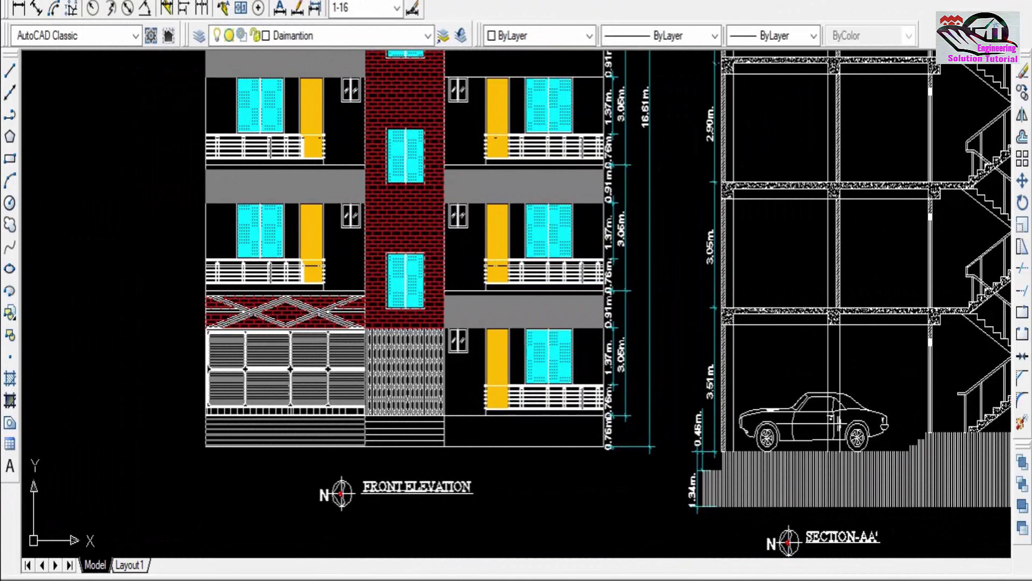
View the building top, then the FRONT ELEVATION title, then elevation and section together
{"action": "scroll", "coordinate": [538, 447], "scroll_direction": "down", "scroll_amount": 2}
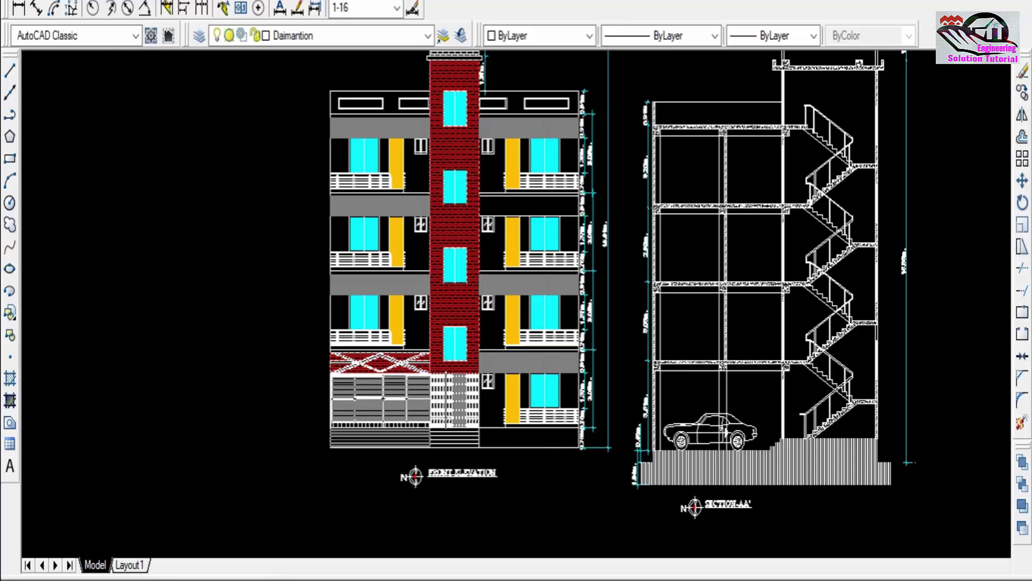
{"action": "scroll", "coordinate": [452, 382], "scroll_direction": "up", "scroll_amount": 2}
{"action": "middle_click_drag", "start_coordinate": [486, 214], "coordinate": [493, 410]}
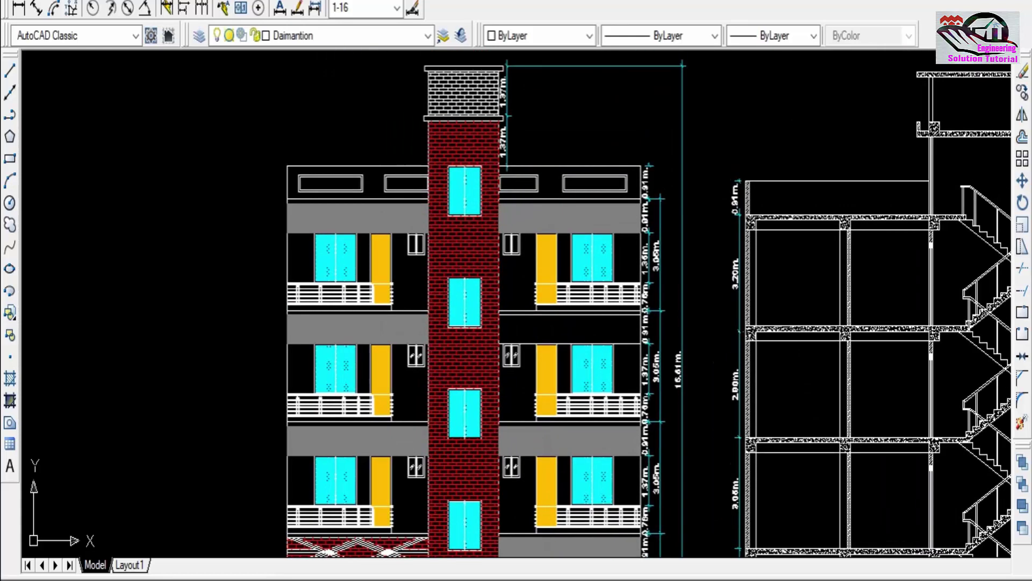
{"action": "scroll", "coordinate": [430, 352], "scroll_direction": "up", "scroll_amount": 5}
{"action": "scroll", "coordinate": [415, 415], "scroll_direction": "down", "scroll_amount": 2}
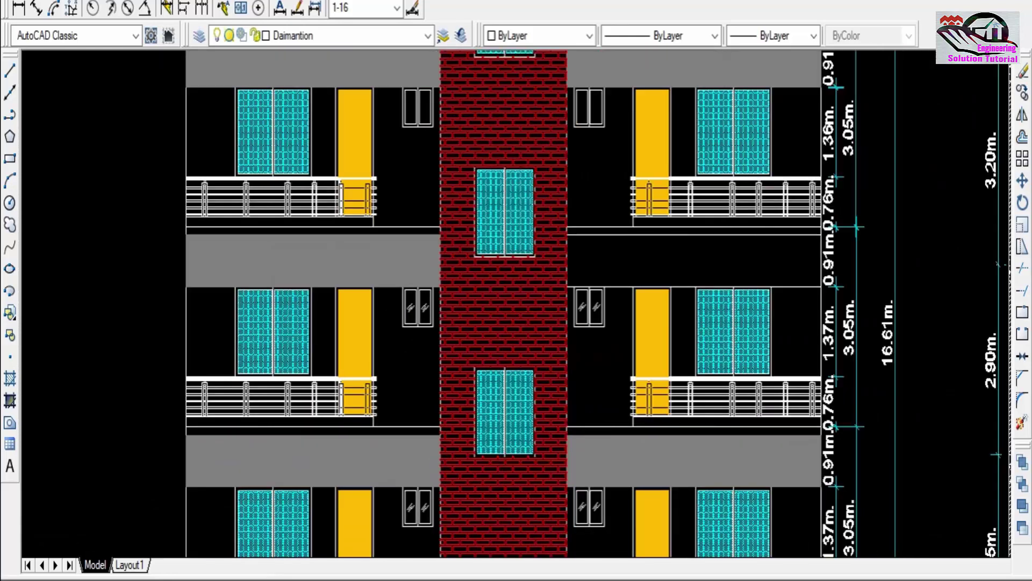
{"action": "scroll", "coordinate": [431, 398], "scroll_direction": "down", "scroll_amount": 2}
{"action": "middle_click_drag", "start_coordinate": [502, 427], "coordinate": [502, 295]}
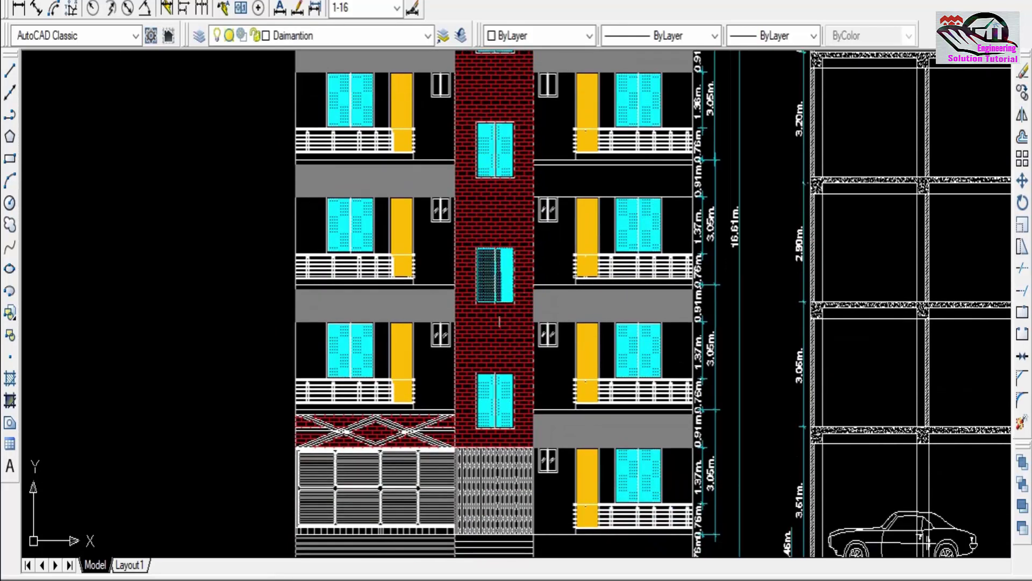
{"action": "middle_click_drag", "start_coordinate": [520, 388], "coordinate": [516, 320]}
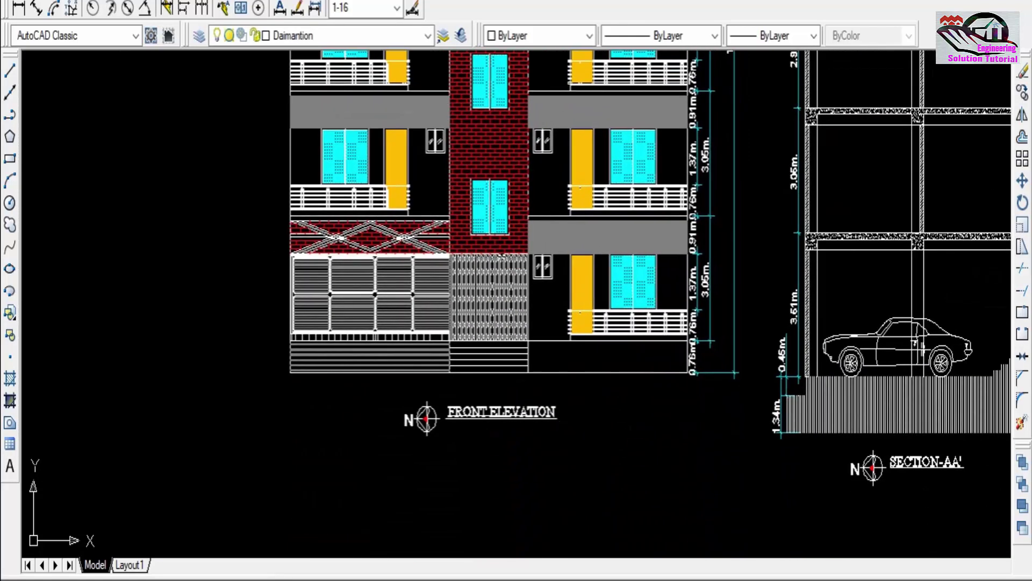
{"action": "scroll", "coordinate": [484, 430], "scroll_direction": "up", "scroll_amount": 5}
{"action": "scroll", "coordinate": [517, 401], "scroll_direction": "down", "scroll_amount": 5}
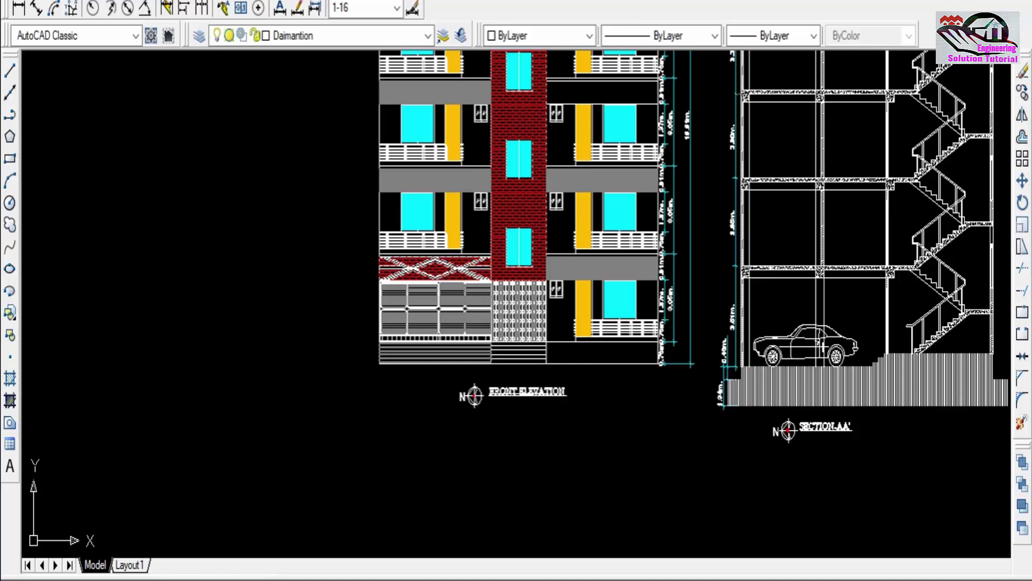
{"action": "middle_click_drag", "start_coordinate": [517, 398], "coordinate": [502, 554]}
Move from the lower elevation across the sheet to centre the typical floor plan
{"action": "scroll", "coordinate": [484, 247], "scroll_direction": "up", "scroll_amount": 2}
{"action": "mouse_move", "coordinate": [494, 244]}
{"action": "middle_mouse_down"}
{"action": "mouse_move", "coordinate": [499, 288]}
{"action": "mouse_move", "coordinate": [425, 231]}
{"action": "middle_mouse_up"}
{"action": "scroll", "coordinate": [499, 288], "scroll_direction": "down", "scroll_amount": 4}
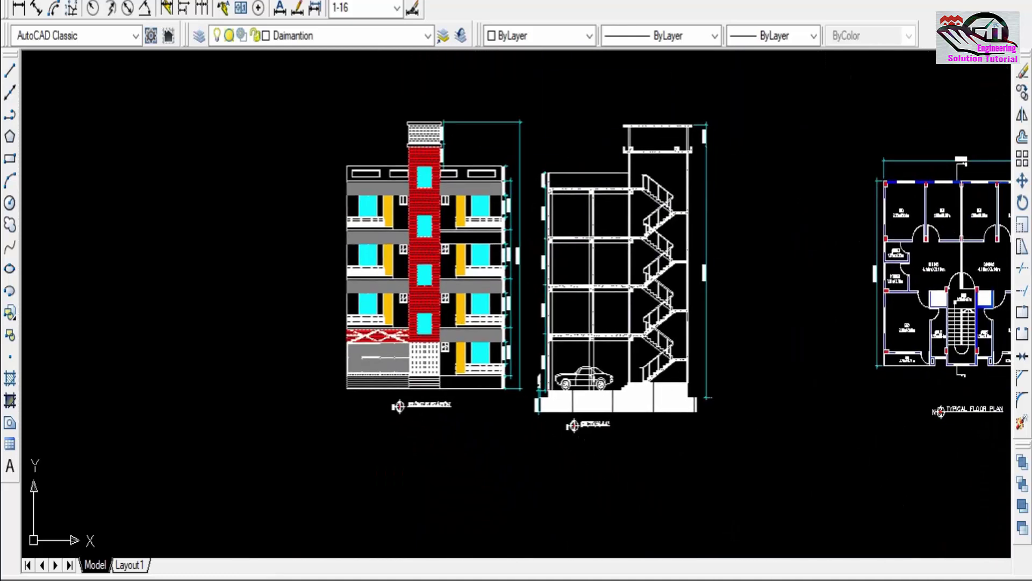
{"action": "scroll", "coordinate": [407, 352], "scroll_direction": "up", "scroll_amount": 4}
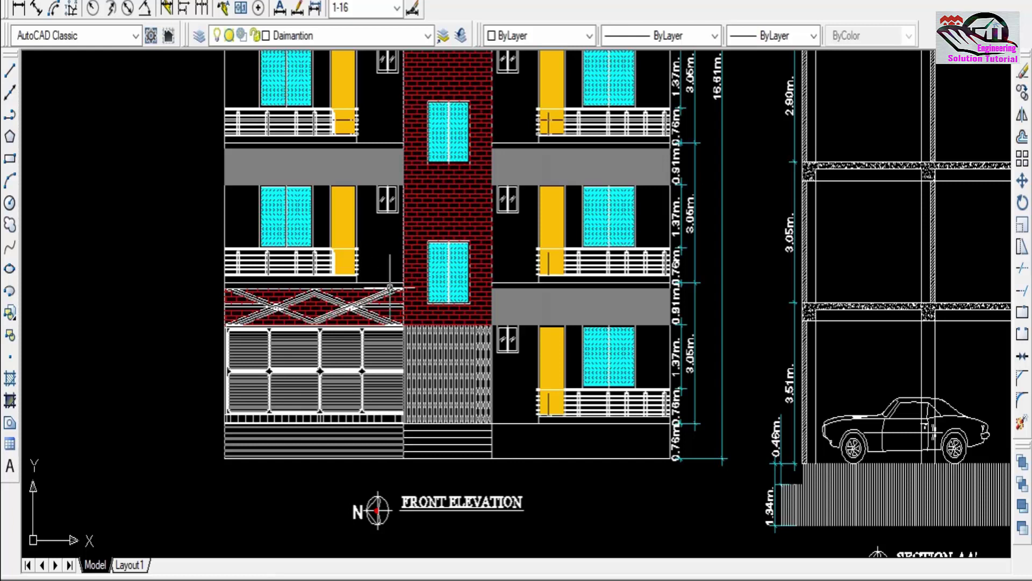
{"action": "scroll", "coordinate": [484, 368], "scroll_direction": "down", "scroll_amount": 2}
{"action": "middle_click_drag", "start_coordinate": [713, 298], "coordinate": [505, 356]}
{"action": "scroll", "coordinate": [807, 334], "scroll_direction": "down", "scroll_amount": 5}
{"action": "middle_click_drag", "start_coordinate": [806, 333], "coordinate": [562, 358]}
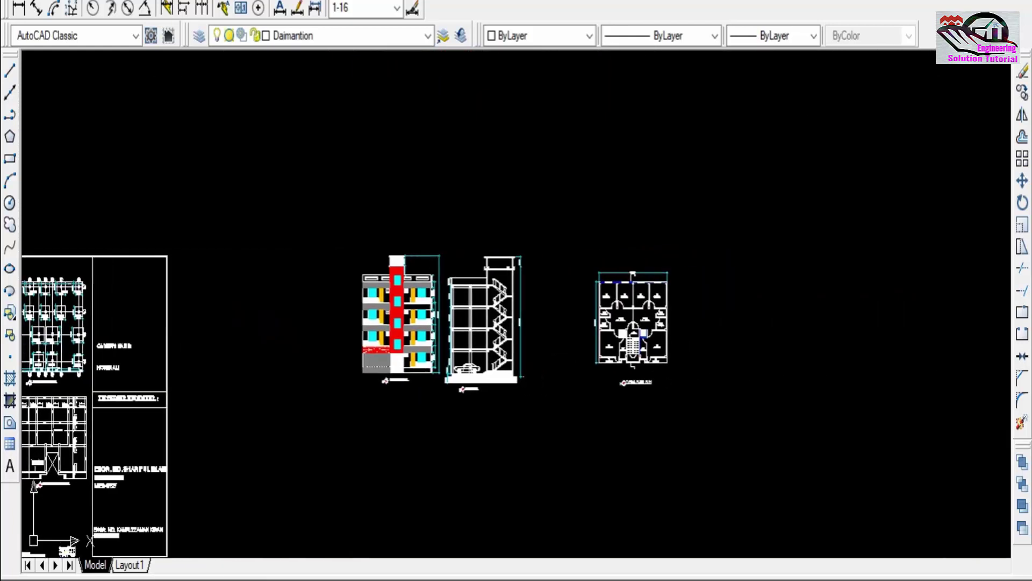
{"action": "scroll", "coordinate": [633, 333], "scroll_direction": "up", "scroll_amount": 4}
{"action": "scroll", "coordinate": [595, 381], "scroll_direction": "up", "scroll_amount": 3}
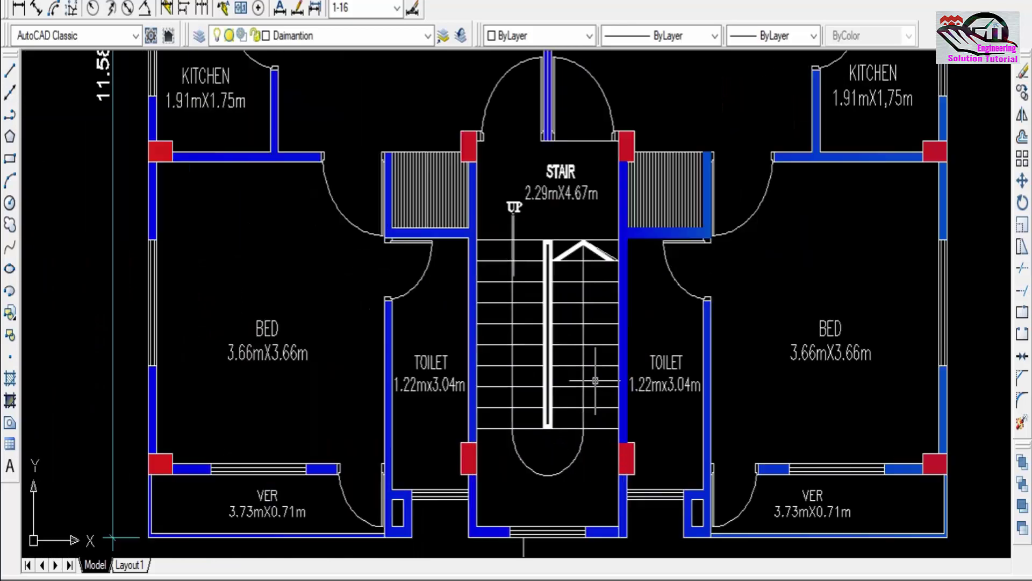
{"action": "scroll", "coordinate": [601, 375], "scroll_direction": "down", "scroll_amount": 2}
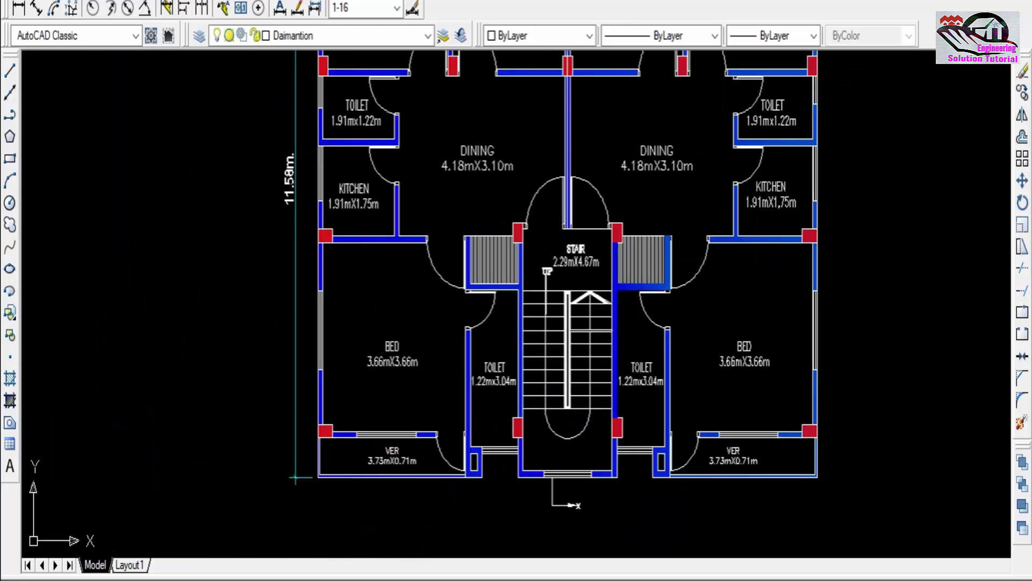
{"action": "scroll", "coordinate": [536, 387], "scroll_direction": "down", "scroll_amount": 3}
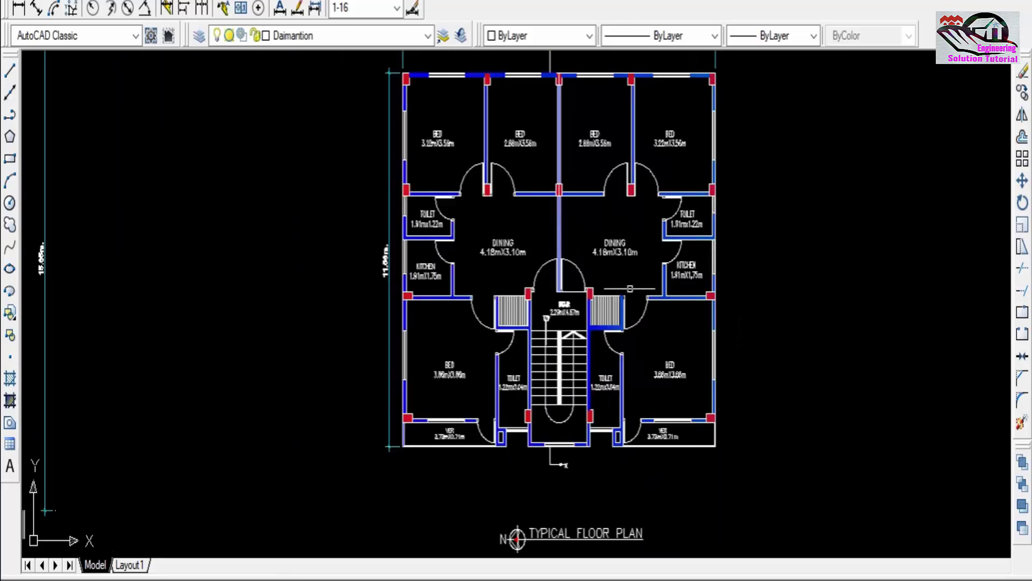
{"action": "middle_click_drag", "start_coordinate": [536, 387], "coordinate": [476, 463]}
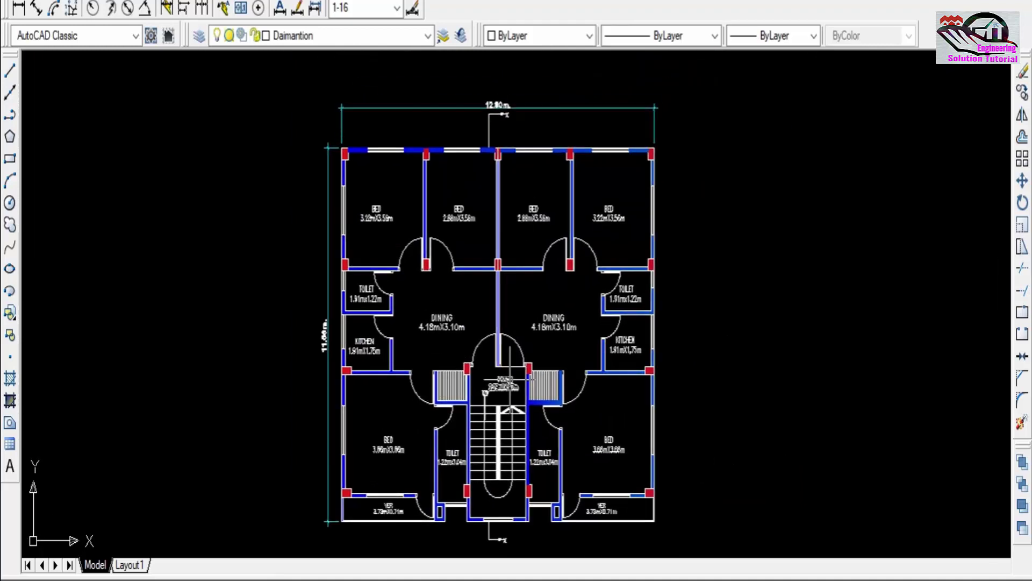
Zoom on the floor plan and select its right half
{"action": "scroll", "coordinate": [506, 379], "scroll_direction": "up", "scroll_amount": 2}
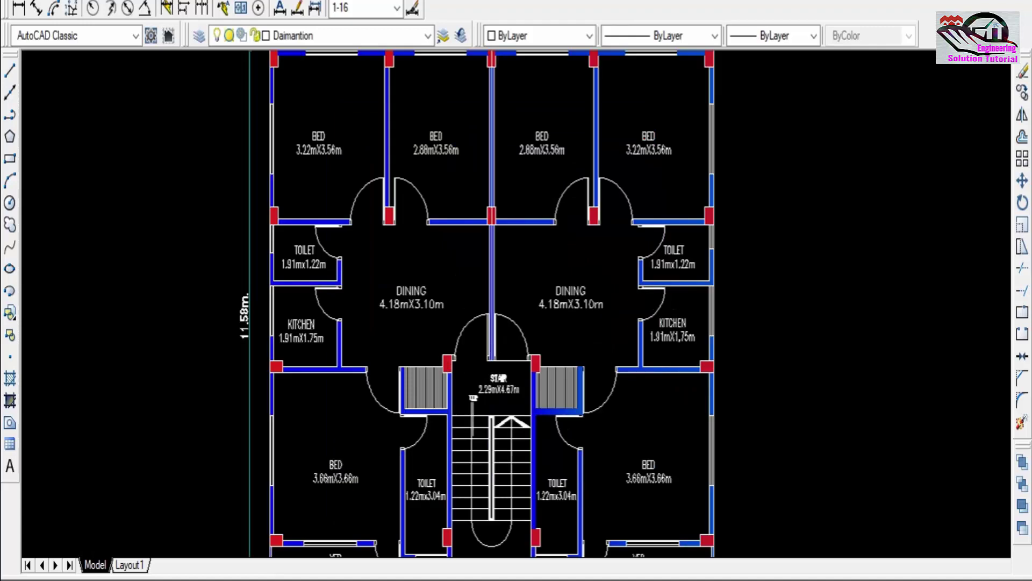
{"action": "scroll", "coordinate": [507, 379], "scroll_direction": "up", "scroll_amount": 2}
{"action": "scroll", "coordinate": [663, 422], "scroll_direction": "down", "scroll_amount": 5}
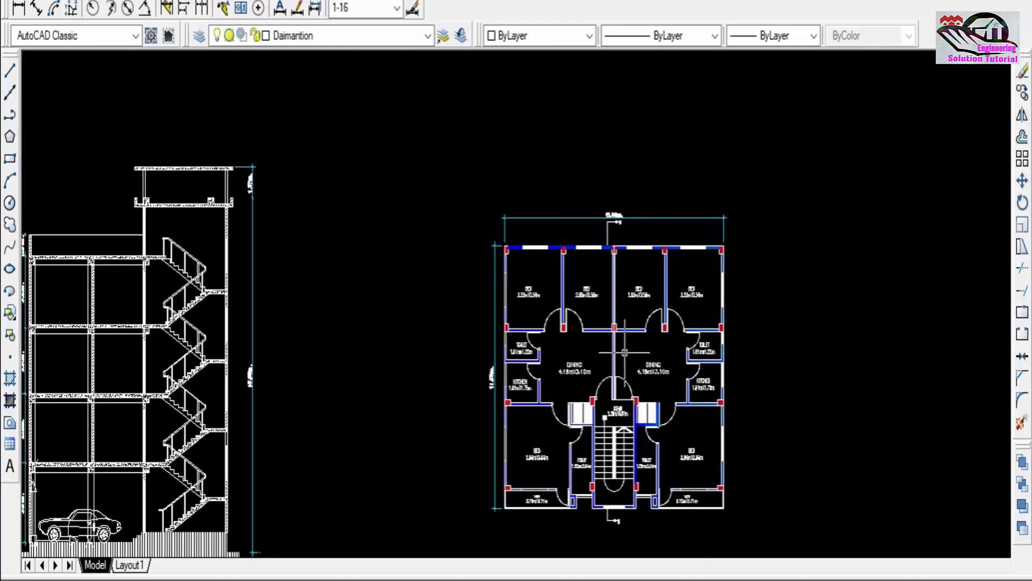
{"action": "scroll", "coordinate": [625, 353], "scroll_direction": "up", "scroll_amount": 4}
{"action": "scroll", "coordinate": [627, 350], "scroll_direction": "down", "scroll_amount": 2}
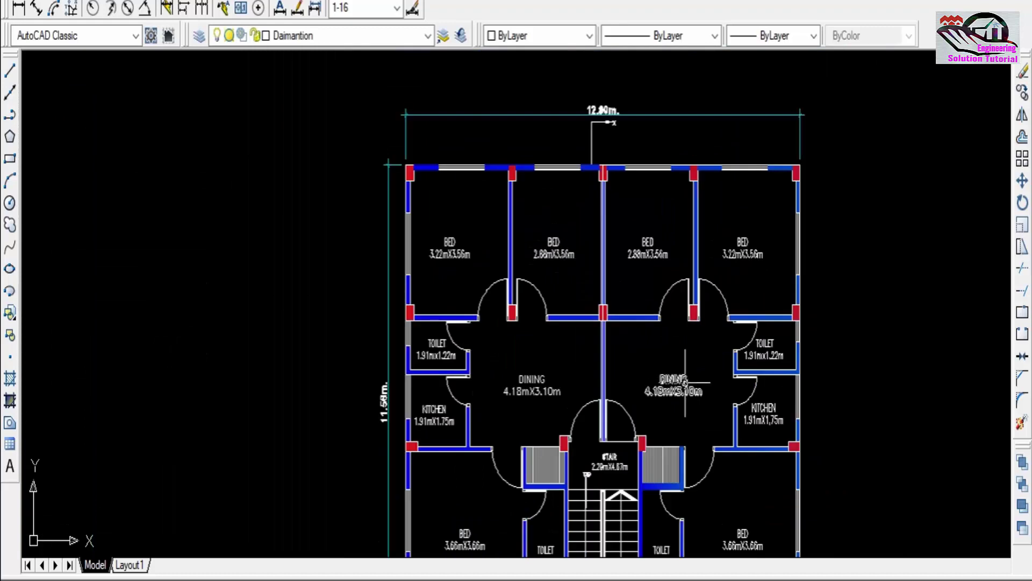
{"action": "scroll", "coordinate": [537, 388], "scroll_direction": "up", "scroll_amount": 3}
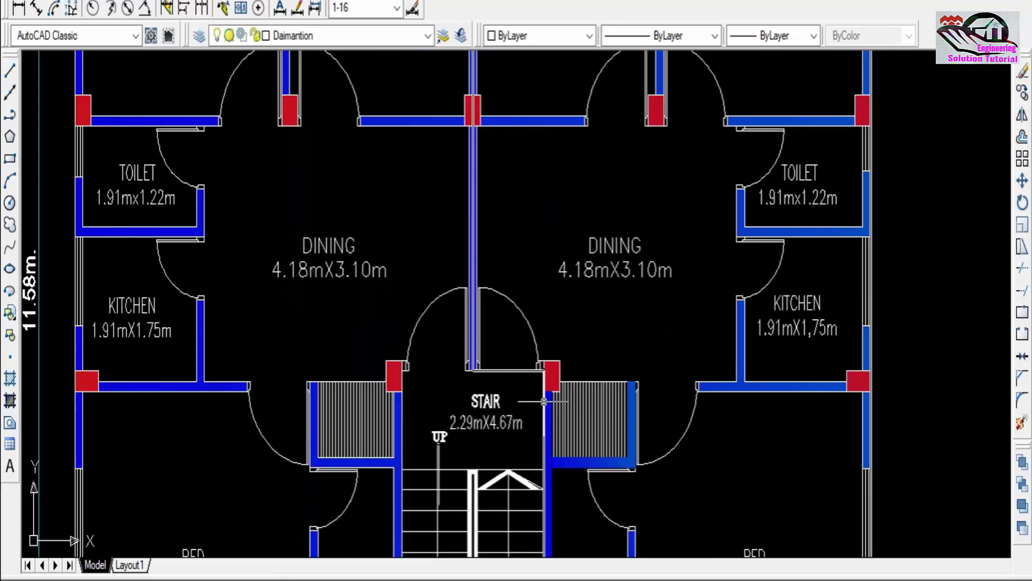
{"action": "left_click", "coordinate": [549, 376]}
{"action": "scroll", "coordinate": [559, 408], "scroll_direction": "down", "scroll_amount": 4}
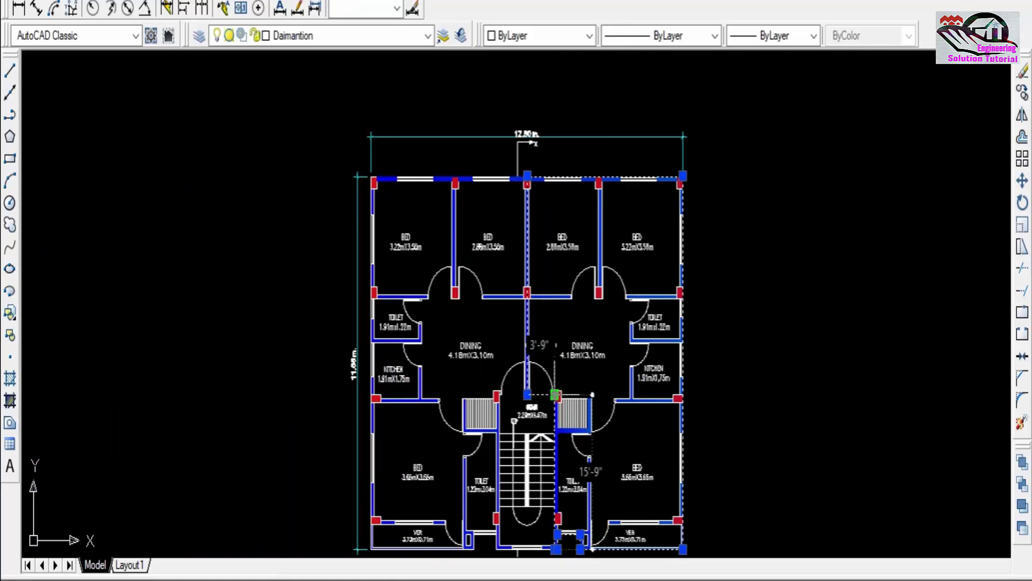
Show the selection's properties: area 105759 sq. in. (734 sq. ft.), length 121'-0"
{"action": "right_click", "coordinate": [555, 396]}
{"action": "left_click", "coordinate": [596, 379]}
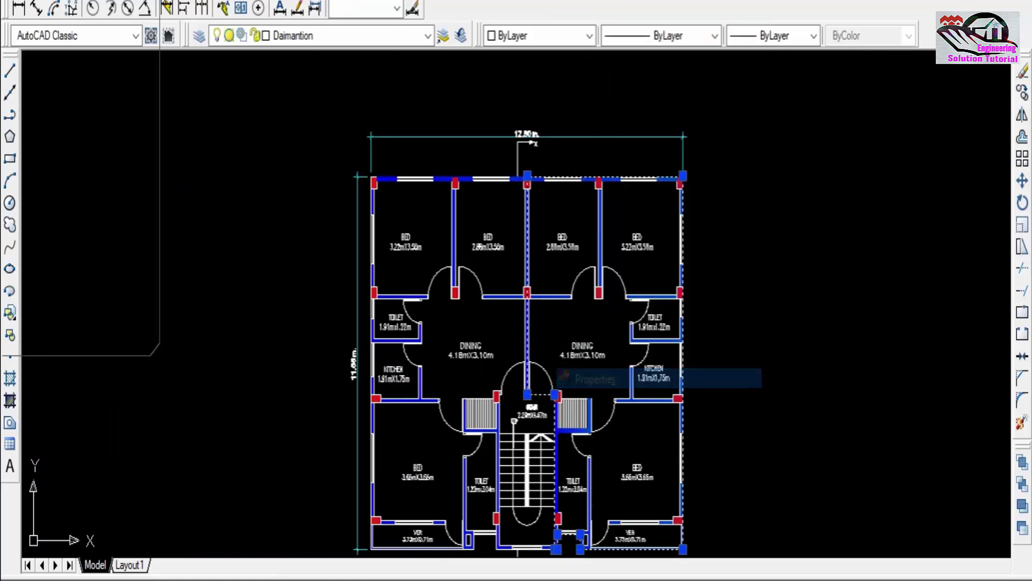
{"action": "scroll", "coordinate": [88, 188], "scroll_direction": "down", "scroll_amount": 3}
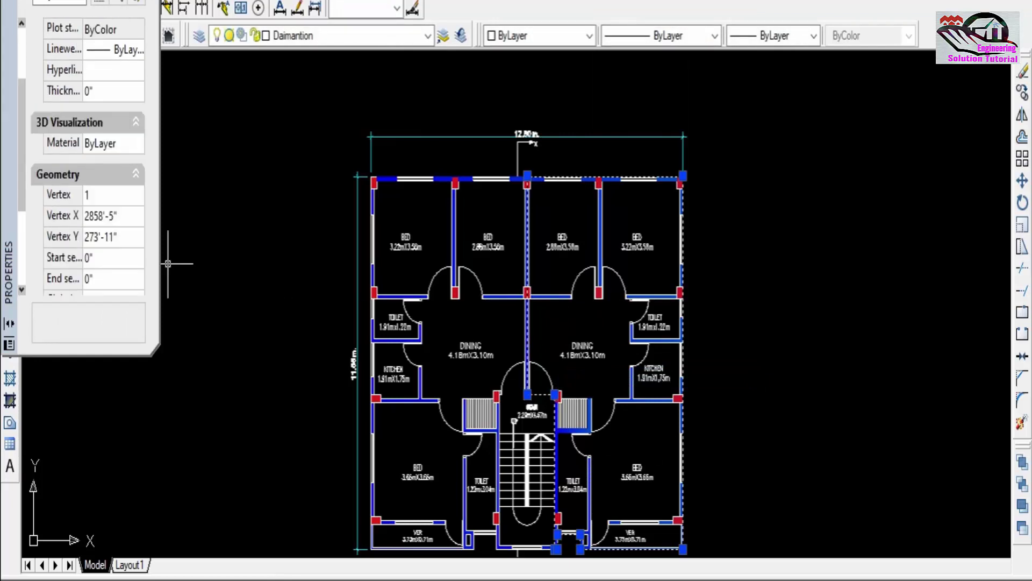
{"action": "scroll", "coordinate": [88, 188], "scroll_direction": "down", "scroll_amount": 5}
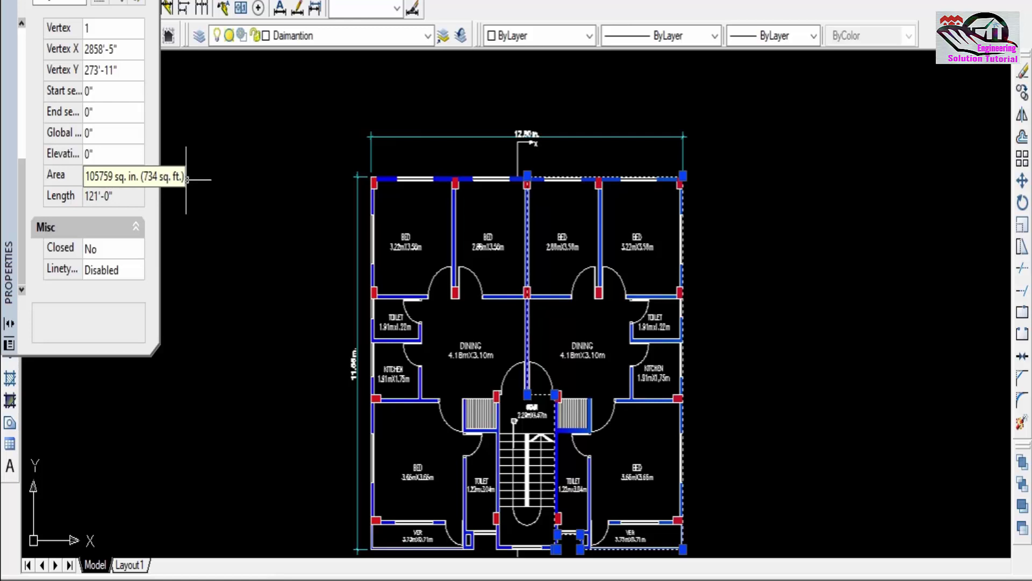
Clear the selection with Esc and hide the Properties palette with Ctrl+1
{"action": "left_click", "coordinate": [227, 263]}
{"action": "key", "text": "Escape"}
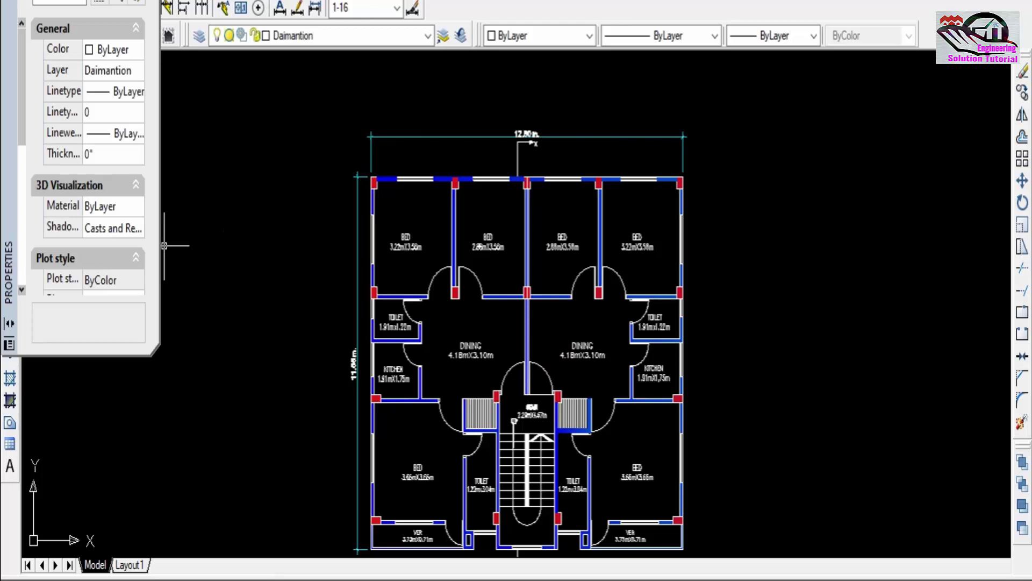
{"action": "key", "text": "ctrl+1"}
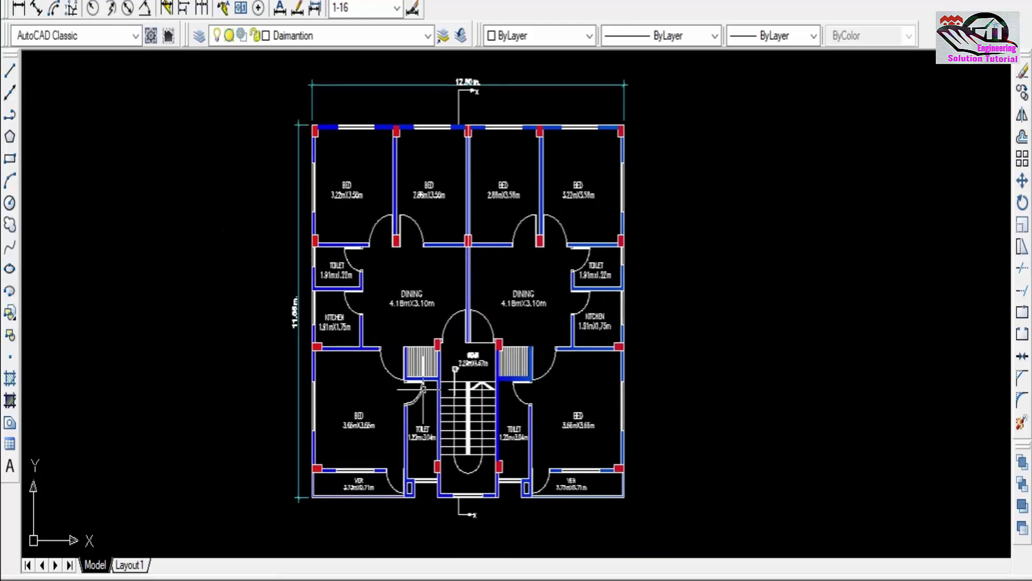
Look over the lower bedrooms, toilets and verandas of the floor plan
{"action": "scroll", "coordinate": [484, 462], "scroll_direction": "up", "scroll_amount": 4}
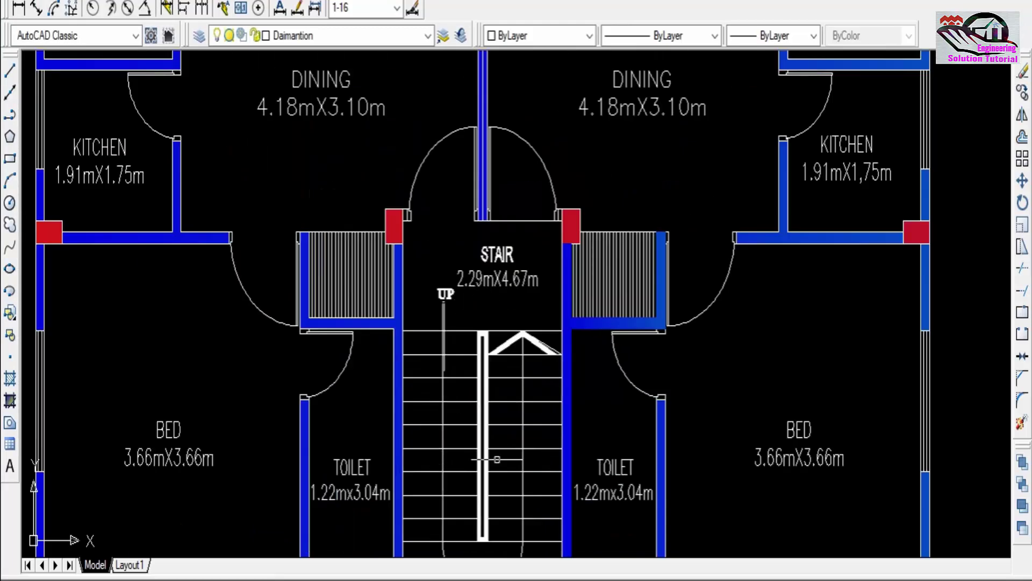
{"action": "middle_click_drag", "start_coordinate": [497, 459], "coordinate": [467, 284]}
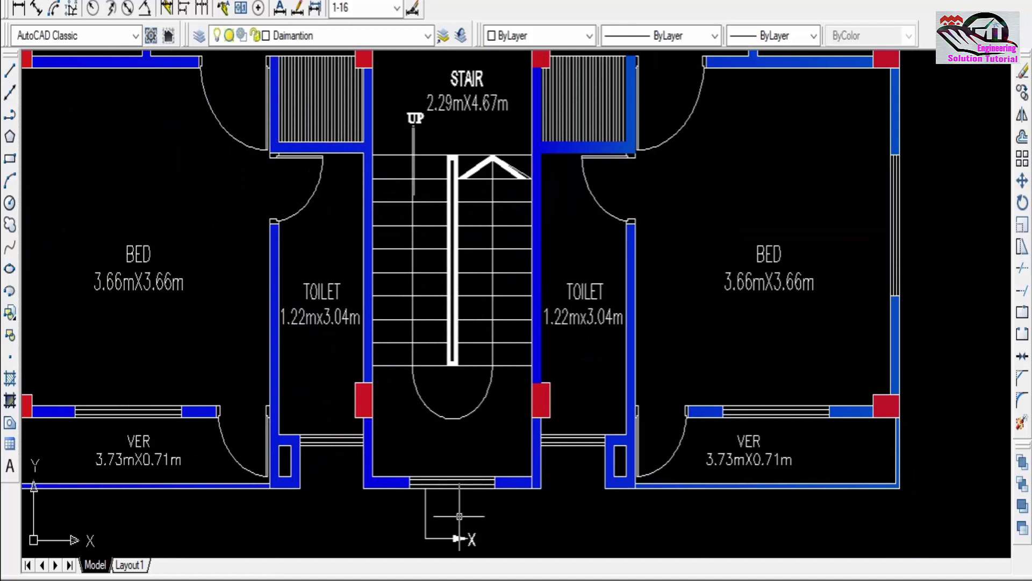
{"action": "scroll", "coordinate": [463, 513], "scroll_direction": "up", "scroll_amount": 2}
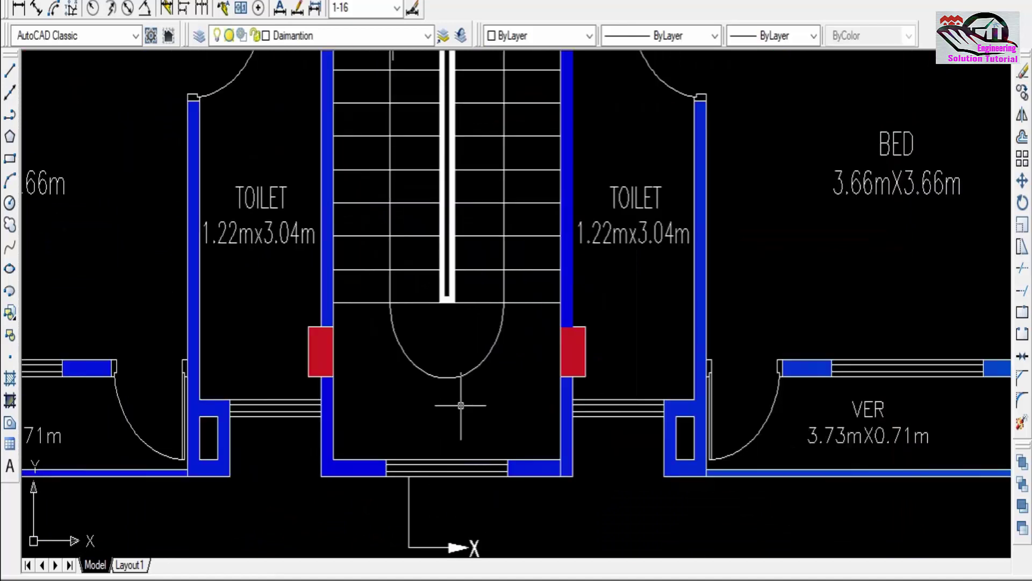
{"action": "scroll", "coordinate": [458, 384], "scroll_direction": "down", "scroll_amount": 5}
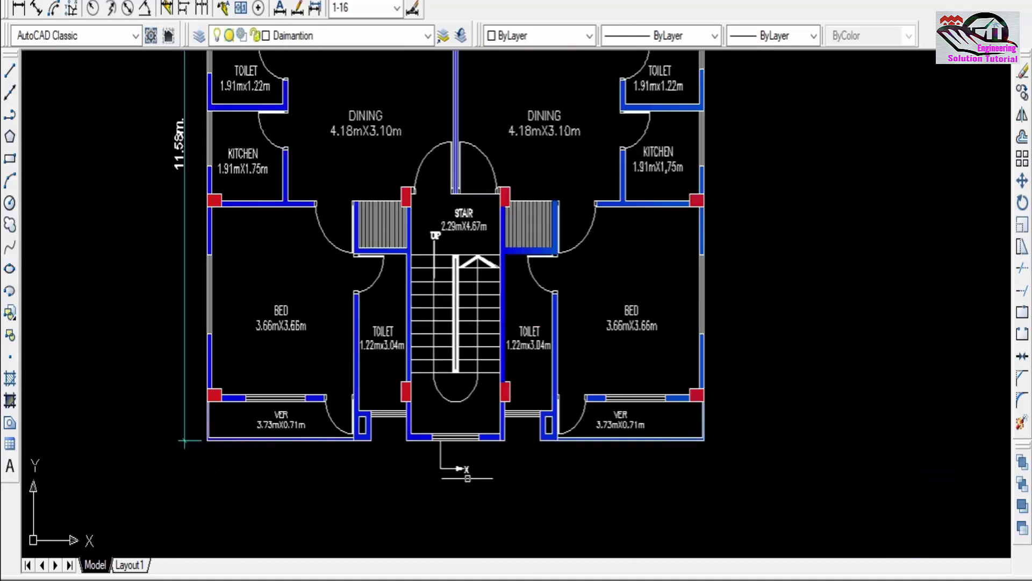
{"action": "scroll", "coordinate": [457, 395], "scroll_direction": "up", "scroll_amount": 2}
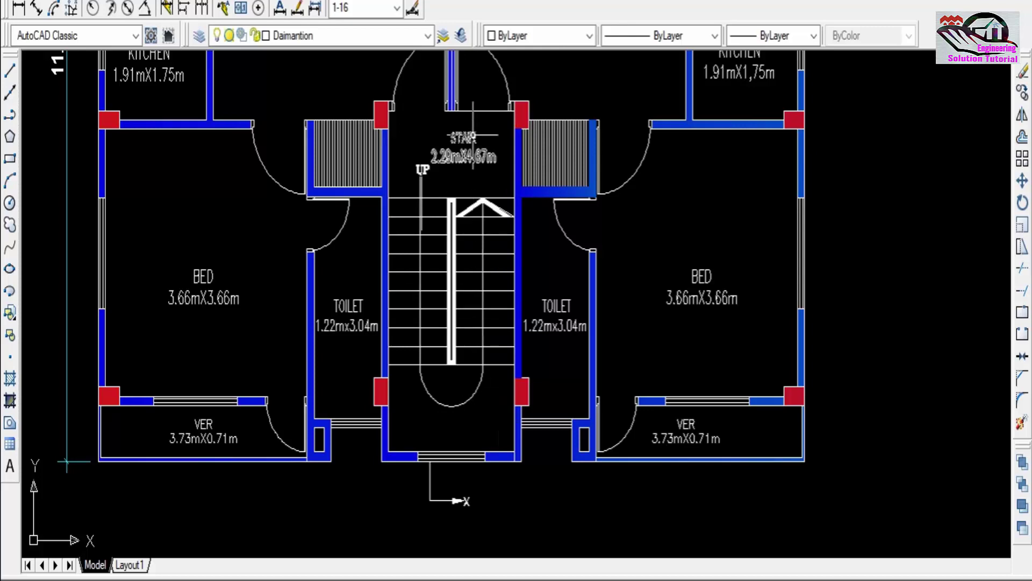
Close in on the dining, kitchen, central stair, 1.22mx3.04m toilets and 3.66mX3.66m bedroom
{"action": "middle_click_drag", "start_coordinate": [468, 135], "coordinate": [473, 307]}
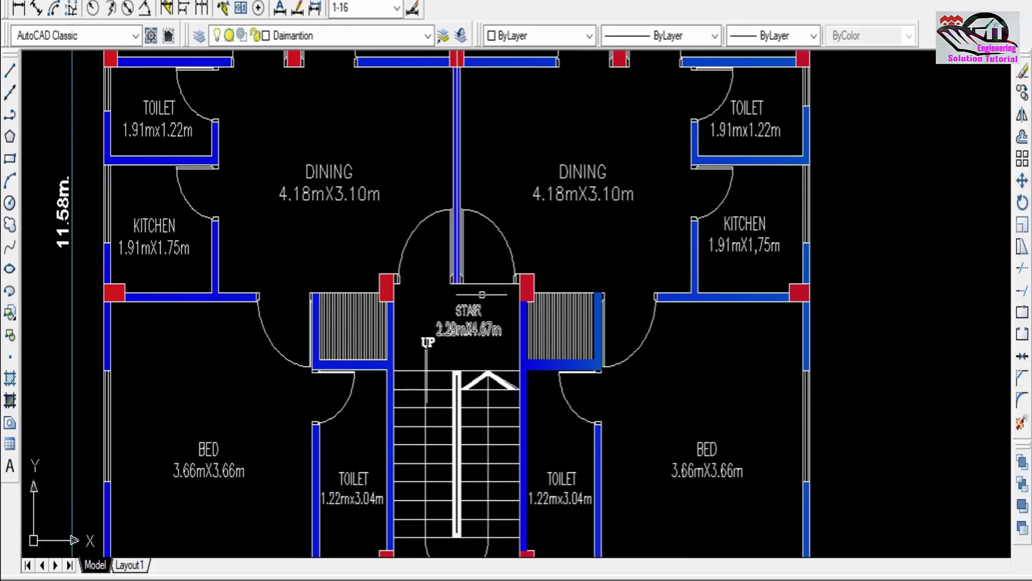
{"action": "middle_click_drag", "start_coordinate": [463, 312], "coordinate": [433, 382]}
{"action": "scroll", "coordinate": [458, 296], "scroll_direction": "up", "scroll_amount": 2}
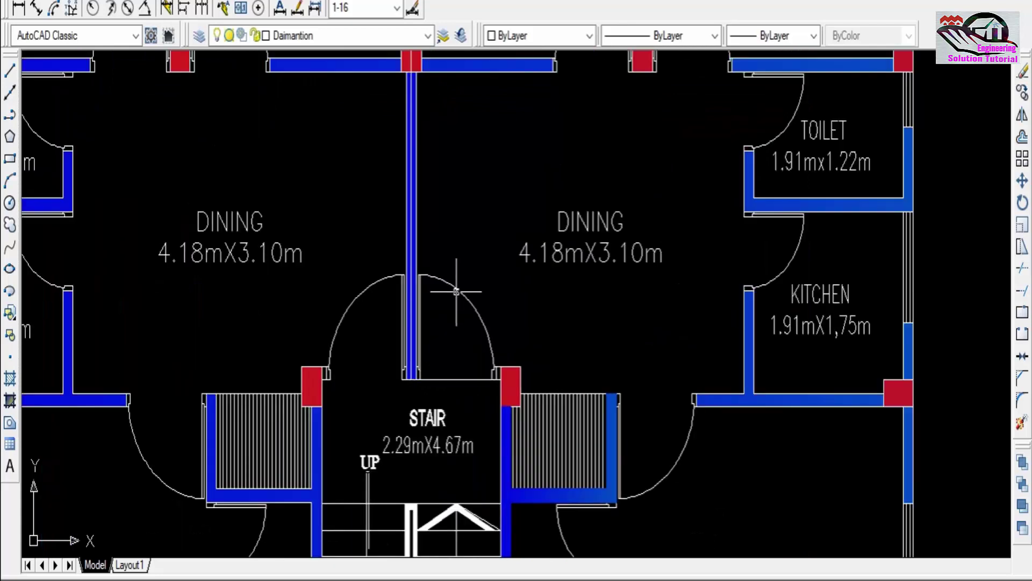
{"action": "middle_click_drag", "start_coordinate": [571, 288], "coordinate": [518, 334]}
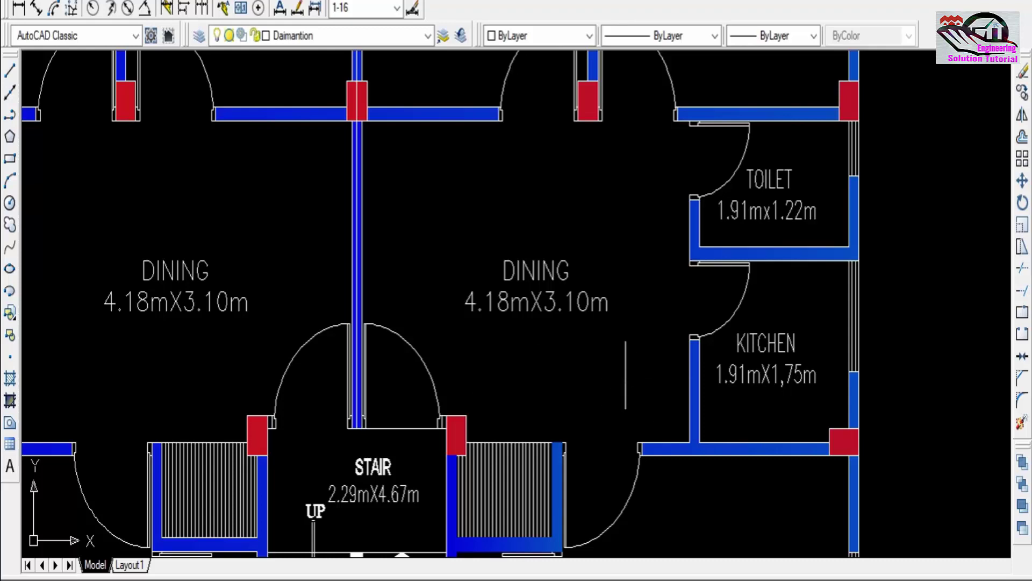
{"action": "middle_click_drag", "start_coordinate": [625, 374], "coordinate": [606, 267]}
{"action": "mouse_move", "coordinate": [617, 421]}
{"action": "middle_mouse_down"}
{"action": "mouse_move", "coordinate": [597, 315]}
{"action": "mouse_move", "coordinate": [597, 222]}
{"action": "middle_mouse_up"}
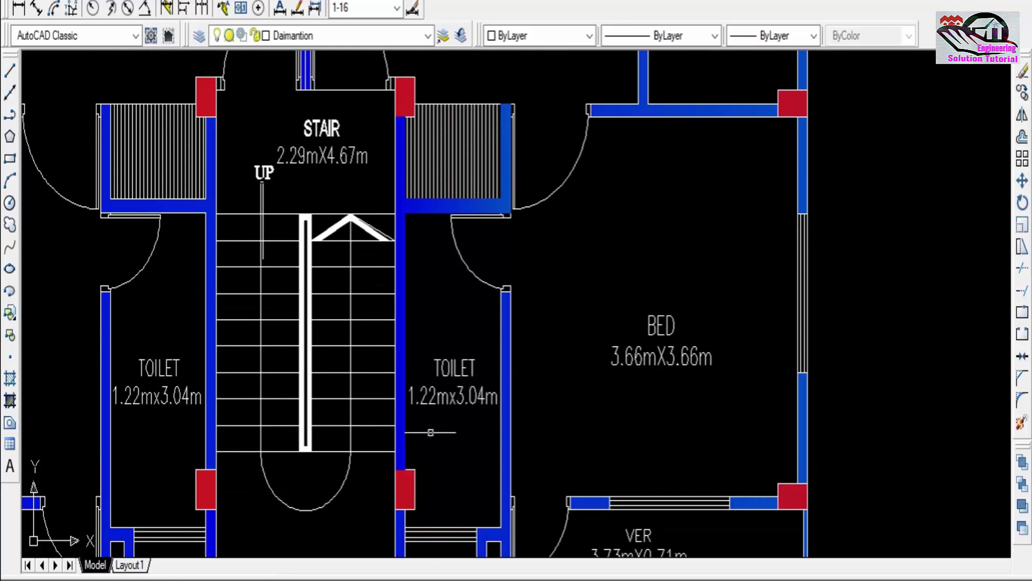
Recentre the floor plan and zoom into the right 3.66mX3.66m bedroom
{"action": "scroll", "coordinate": [430, 433], "scroll_direction": "up", "scroll_amount": 3}
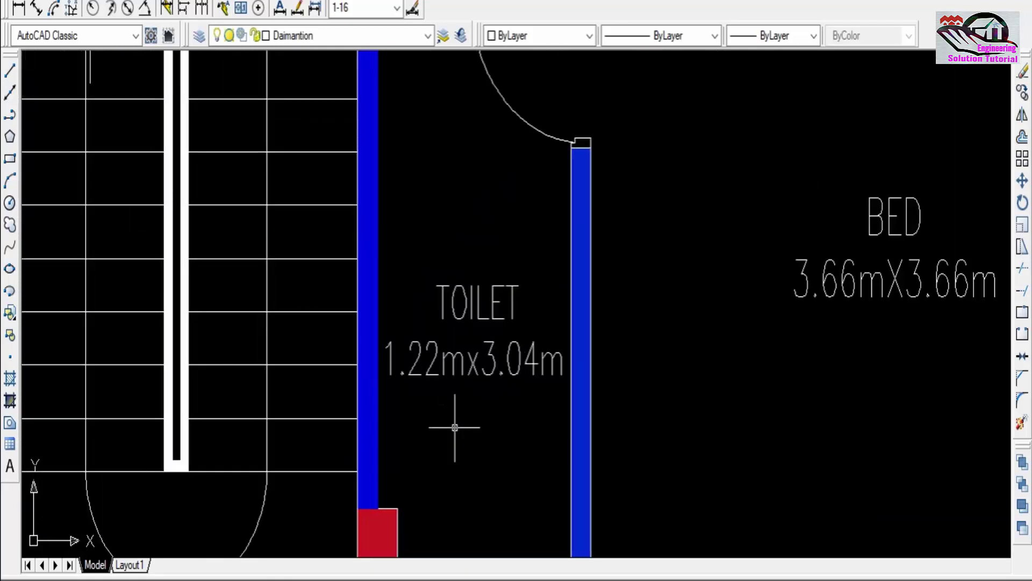
{"action": "scroll", "coordinate": [583, 429], "scroll_direction": "down", "scroll_amount": 3}
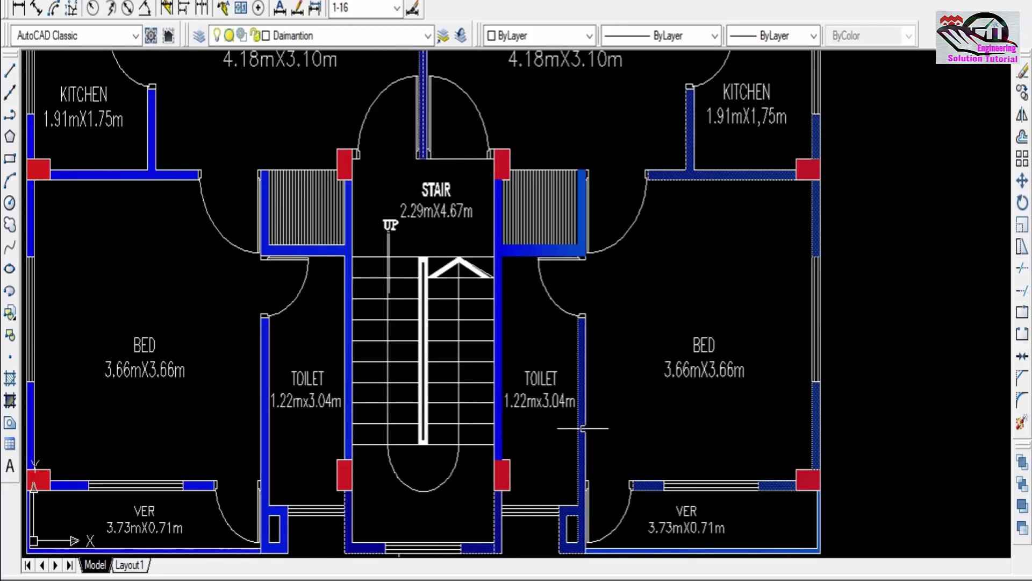
{"action": "middle_click_drag", "start_coordinate": [585, 391], "coordinate": [518, 406]}
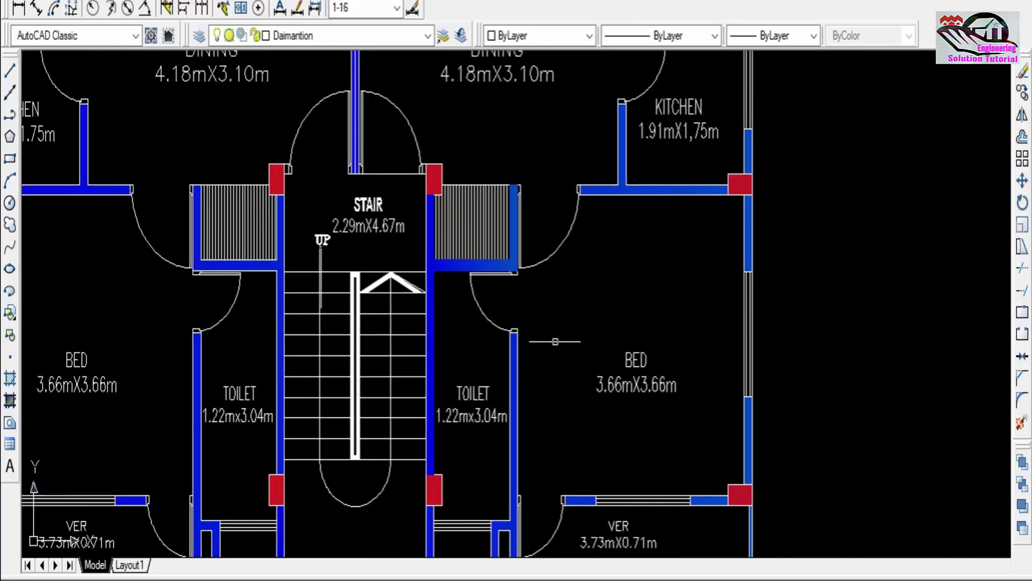
{"action": "scroll", "coordinate": [615, 408], "scroll_direction": "up", "scroll_amount": 3}
{"action": "middle_click_drag", "start_coordinate": [656, 414], "coordinate": [567, 437]}
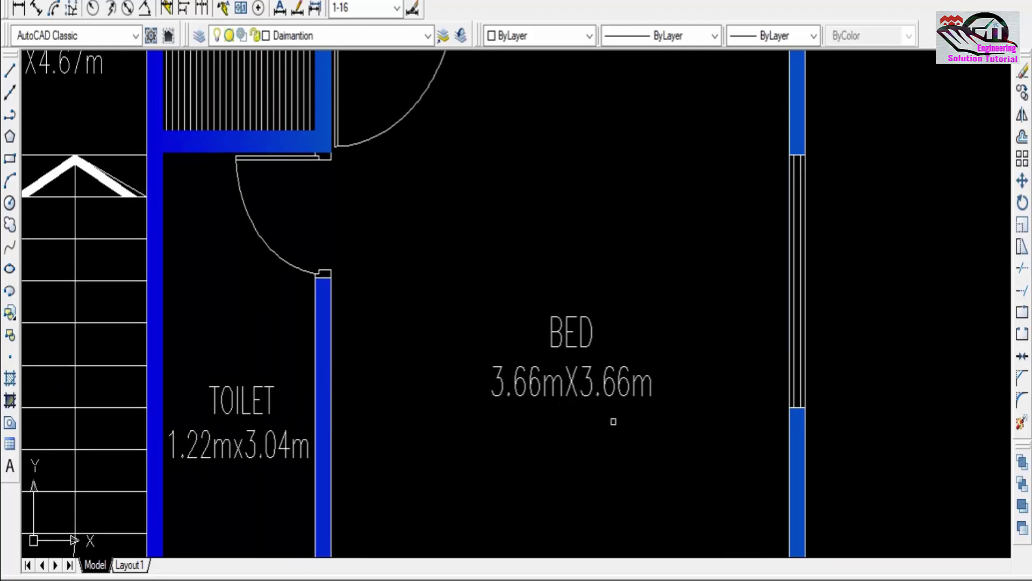
Inspect the 3.73mX0.71m right veranda, then zoom out to the full plan and its title
{"action": "scroll", "coordinate": [666, 438], "scroll_direction": "down", "scroll_amount": 4}
{"action": "middle_click_drag", "start_coordinate": [620, 467], "coordinate": [629, 349]}
{"action": "scroll", "coordinate": [635, 422], "scroll_direction": "up", "scroll_amount": 4}
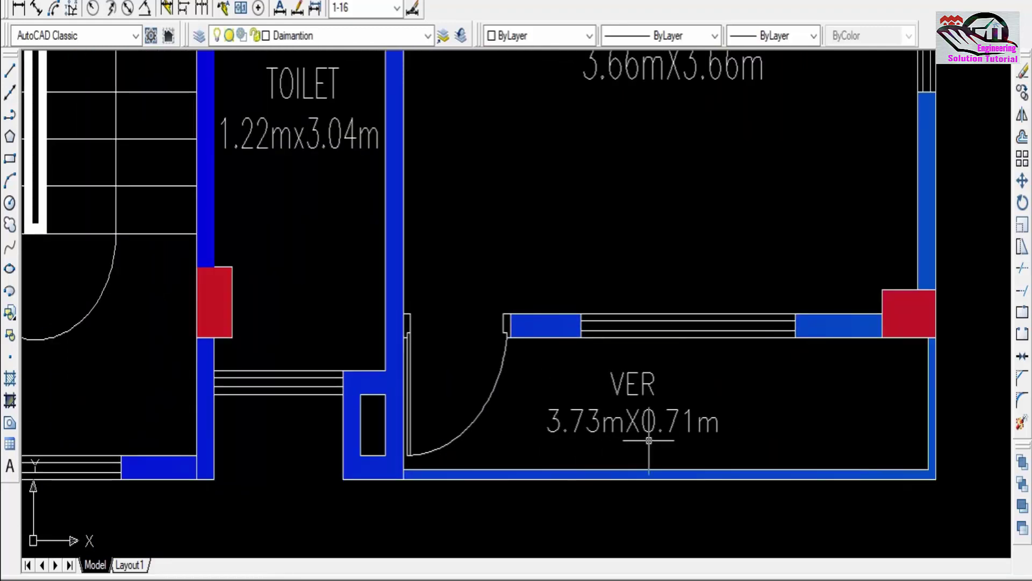
{"action": "scroll", "coordinate": [672, 438], "scroll_direction": "down", "scroll_amount": 4}
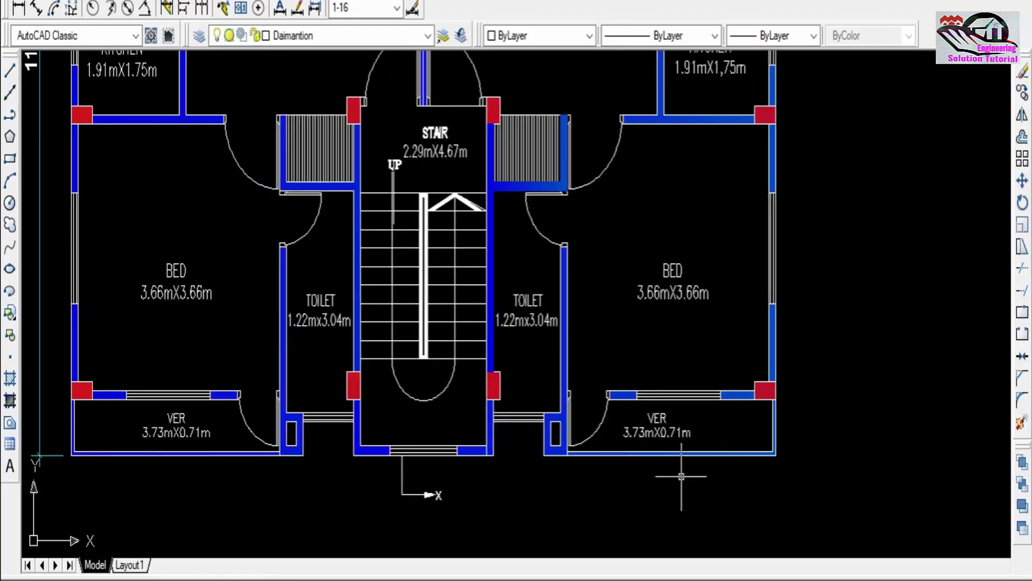
{"action": "scroll", "coordinate": [677, 458], "scroll_direction": "up", "scroll_amount": 4}
{"action": "scroll", "coordinate": [685, 347], "scroll_direction": "down", "scroll_amount": 9}
{"action": "scroll", "coordinate": [685, 347], "scroll_direction": "up", "scroll_amount": 2}
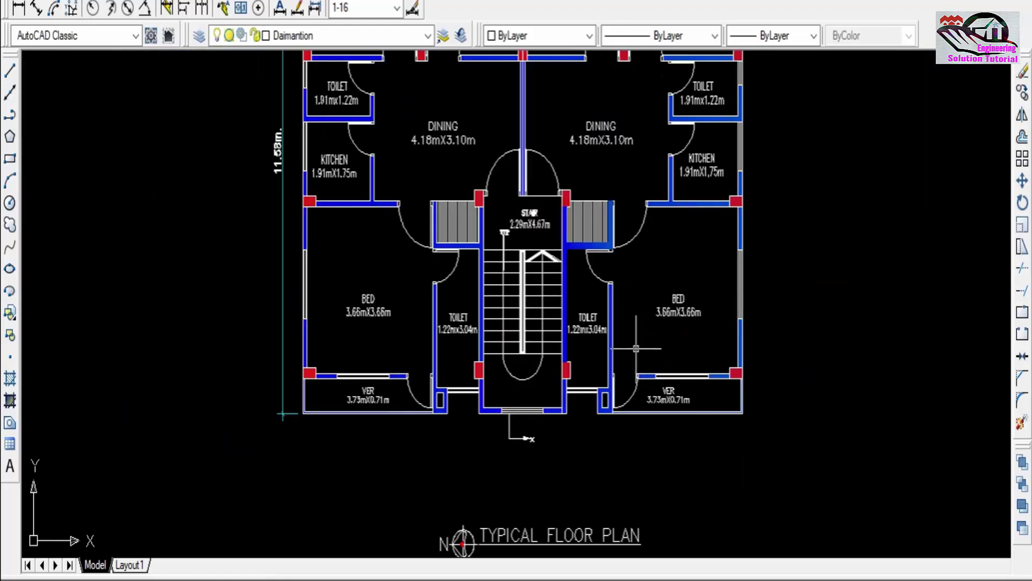
Pan past the 4.18mX3.10m dining and toilet to the 2.88mX3.56m and 3.22mX3.56m bedroom row
{"action": "middle_click_drag", "start_coordinate": [645, 222], "coordinate": [649, 346]}
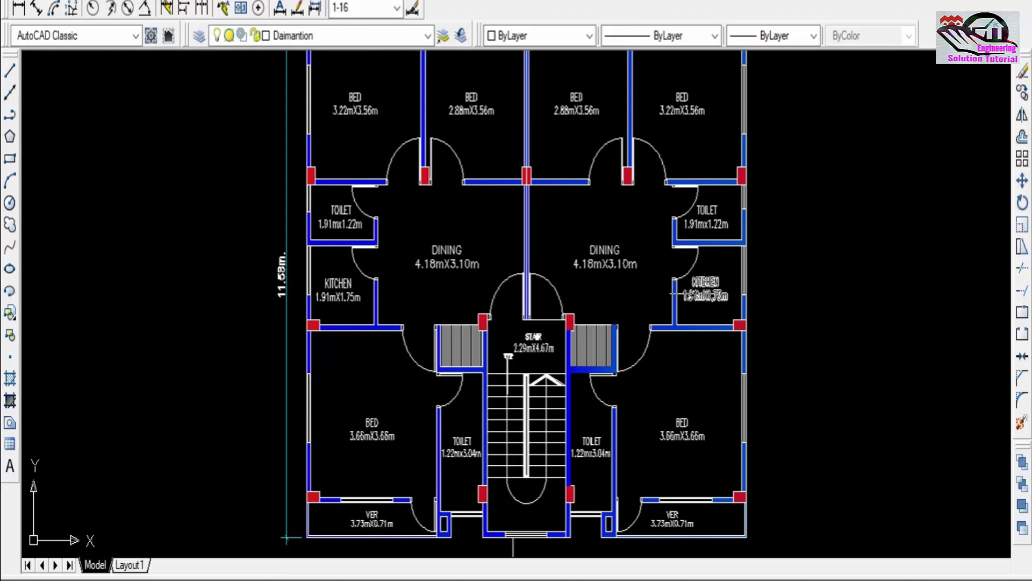
{"action": "scroll", "coordinate": [705, 296], "scroll_direction": "up", "scroll_amount": 5}
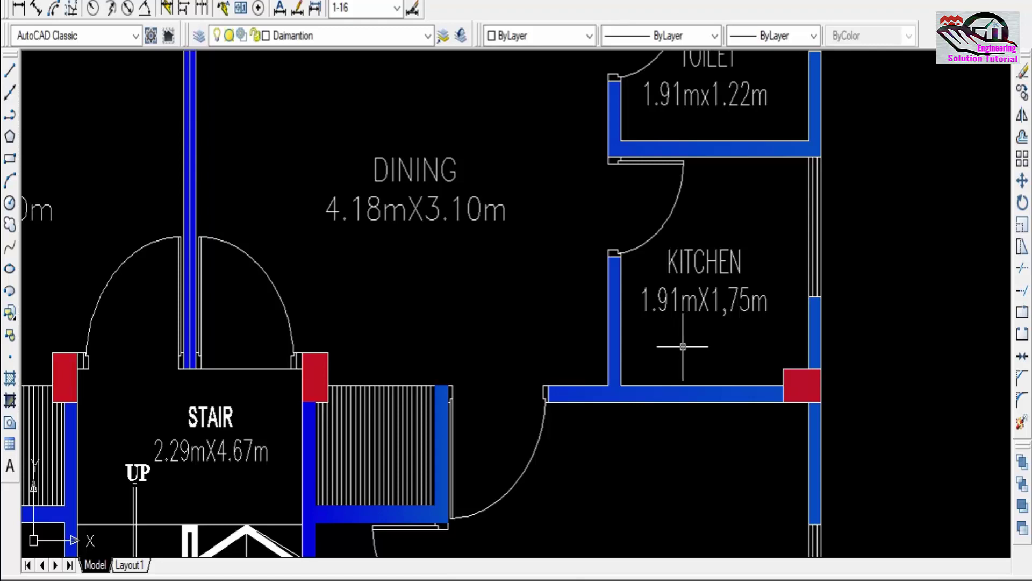
{"action": "scroll", "coordinate": [742, 334], "scroll_direction": "up", "scroll_amount": 2}
{"action": "scroll", "coordinate": [754, 317], "scroll_direction": "down", "scroll_amount": 2}
{"action": "scroll", "coordinate": [742, 323], "scroll_direction": "down", "scroll_amount": 1}
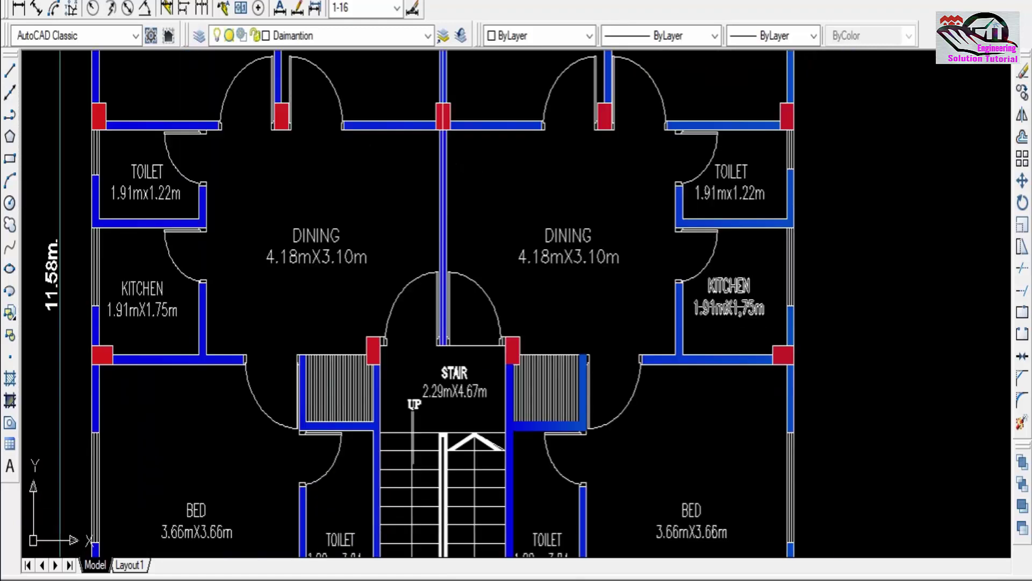
{"action": "middle_click_drag", "start_coordinate": [736, 315], "coordinate": [603, 378]}
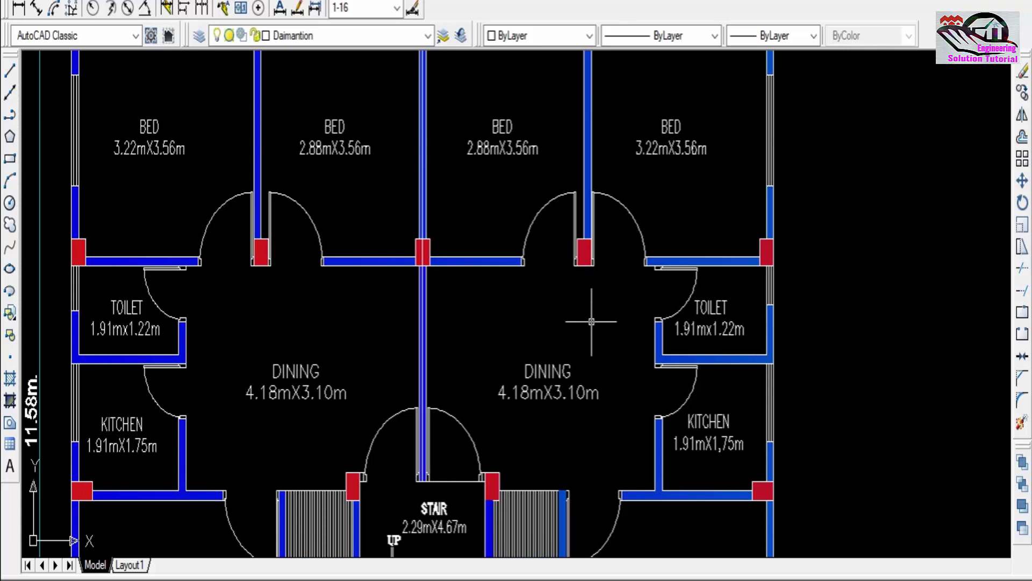
{"action": "scroll", "coordinate": [591, 321], "scroll_direction": "up", "scroll_amount": 2}
{"action": "scroll", "coordinate": [618, 334], "scroll_direction": "up", "scroll_amount": 1}
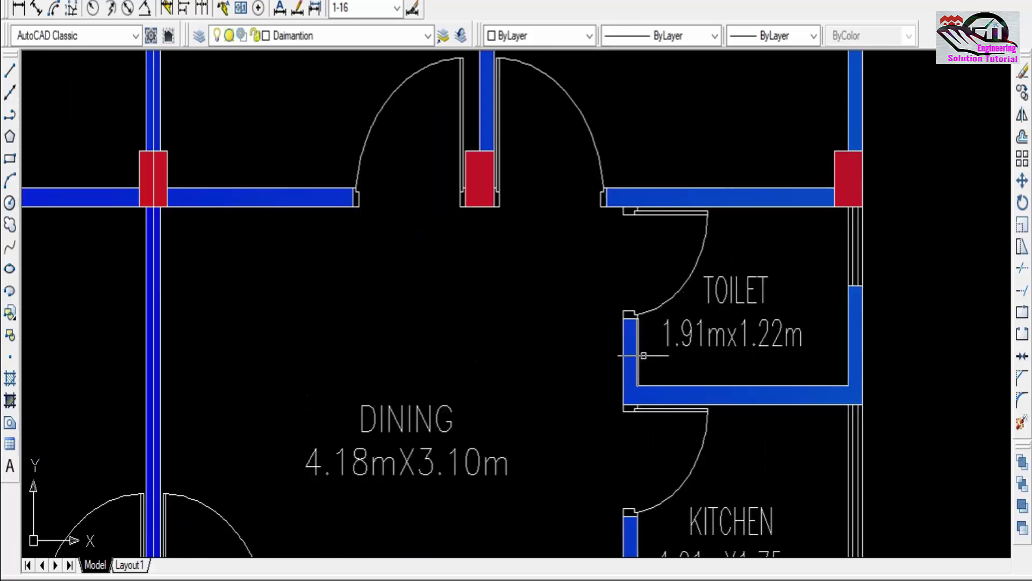
{"action": "mouse_move", "coordinate": [699, 350]}
{"action": "middle_mouse_down"}
{"action": "mouse_move", "coordinate": [674, 326]}
{"action": "mouse_move", "coordinate": [646, 324]}
{"action": "middle_mouse_up"}
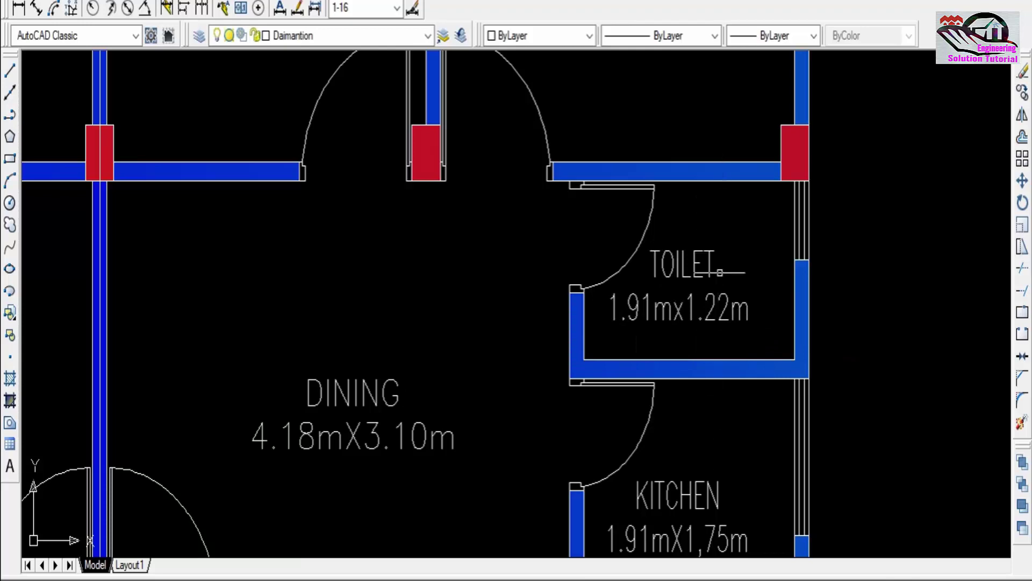
{"action": "scroll", "coordinate": [744, 363], "scroll_direction": "down", "scroll_amount": 2}
{"action": "middle_click_drag", "start_coordinate": [684, 288], "coordinate": [684, 453]}
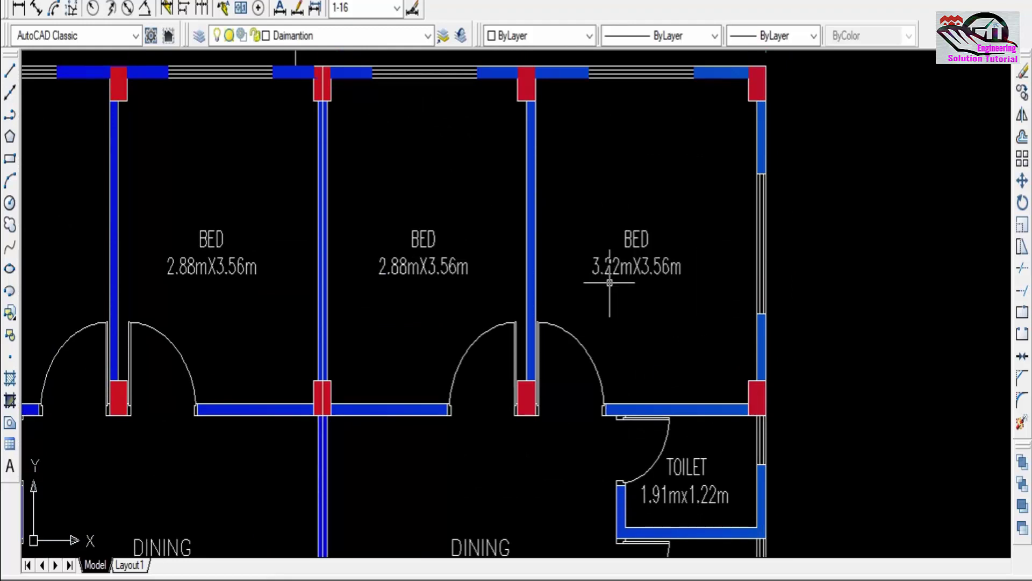
Zoom in and out around the top row of bedrooms
{"action": "scroll", "coordinate": [623, 282], "scroll_direction": "up", "scroll_amount": 3}
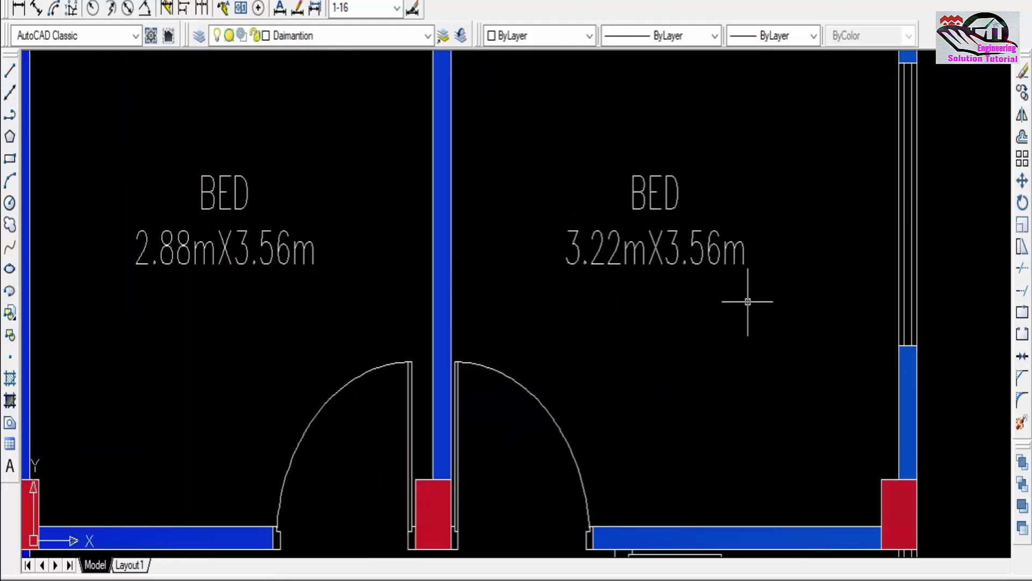
{"action": "scroll", "coordinate": [684, 331], "scroll_direction": "down", "scroll_amount": 6}
{"action": "scroll", "coordinate": [685, 331], "scroll_direction": "up", "scroll_amount": 2}
{"action": "scroll", "coordinate": [684, 331], "scroll_direction": "up", "scroll_amount": 3}
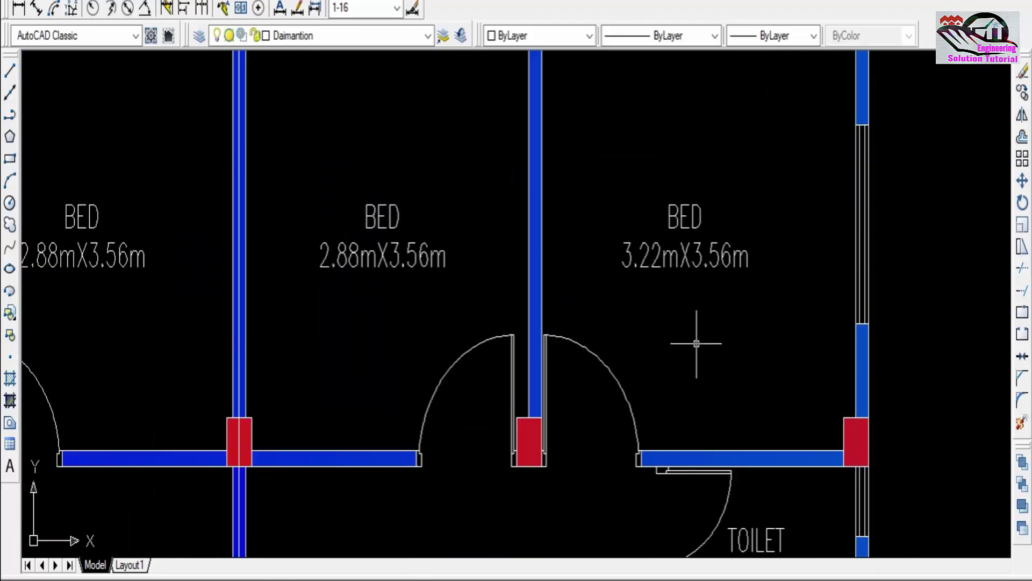
{"action": "scroll", "coordinate": [694, 345], "scroll_direction": "down", "scroll_amount": 2}
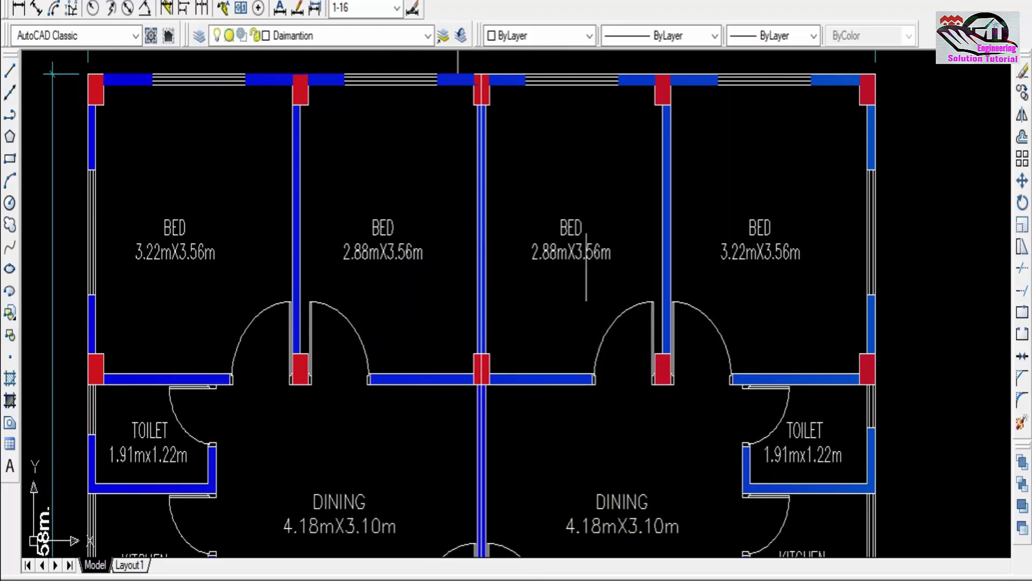
{"action": "scroll", "coordinate": [595, 264], "scroll_direction": "up", "scroll_amount": 3}
{"action": "scroll", "coordinate": [601, 265], "scroll_direction": "down", "scroll_amount": 4}
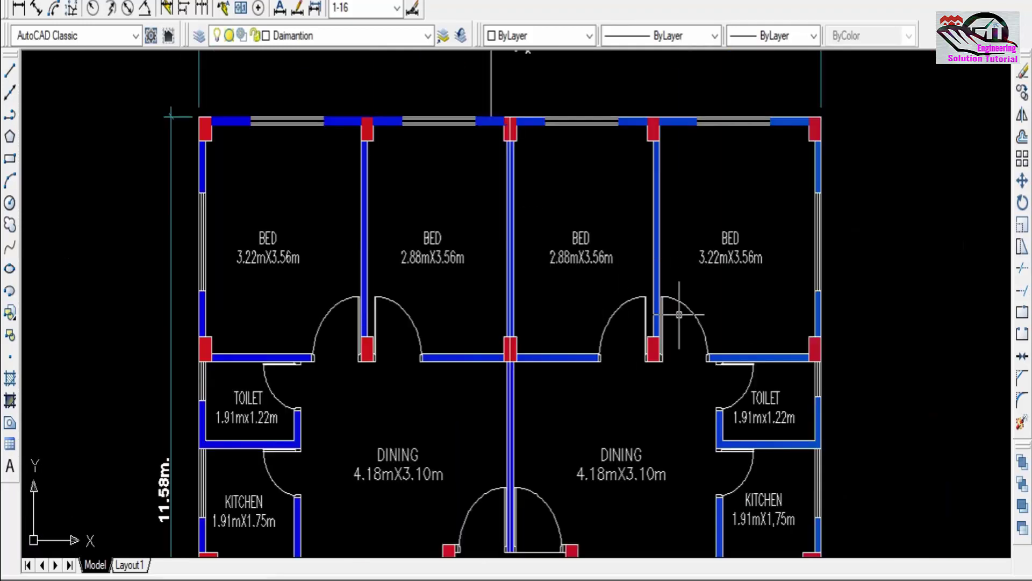
View the stair area and the right 1.91mX1.75m kitchen, then zoom out to the whole plan
{"action": "middle_click_drag", "start_coordinate": [679, 314], "coordinate": [610, 252]}
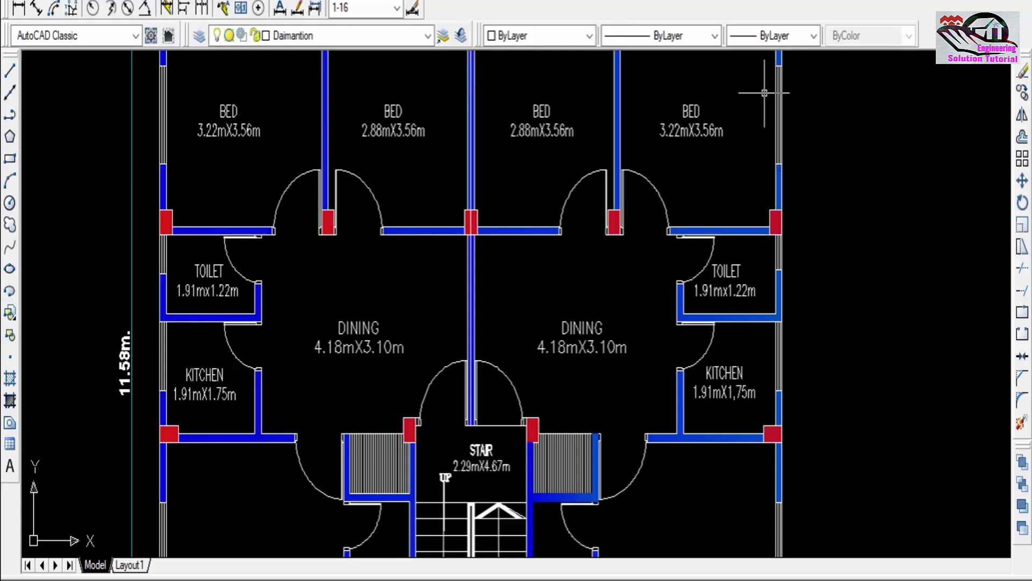
{"action": "scroll", "coordinate": [683, 246], "scroll_direction": "down", "scroll_amount": 5}
{"action": "scroll", "coordinate": [688, 290], "scroll_direction": "up", "scroll_amount": 3}
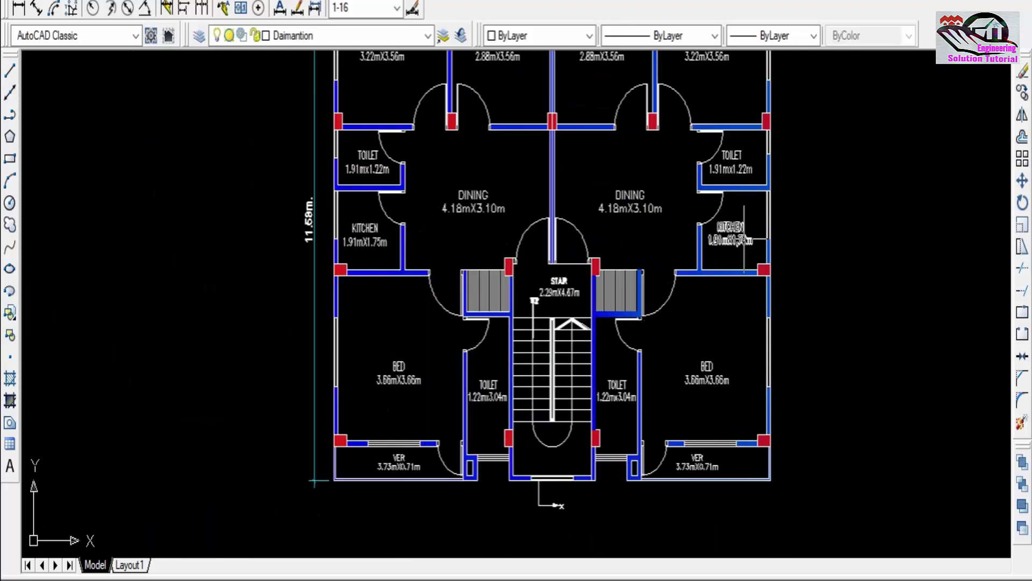
{"action": "scroll", "coordinate": [745, 240], "scroll_direction": "up", "scroll_amount": 2}
{"action": "middle_click_drag", "start_coordinate": [737, 219], "coordinate": [698, 353]}
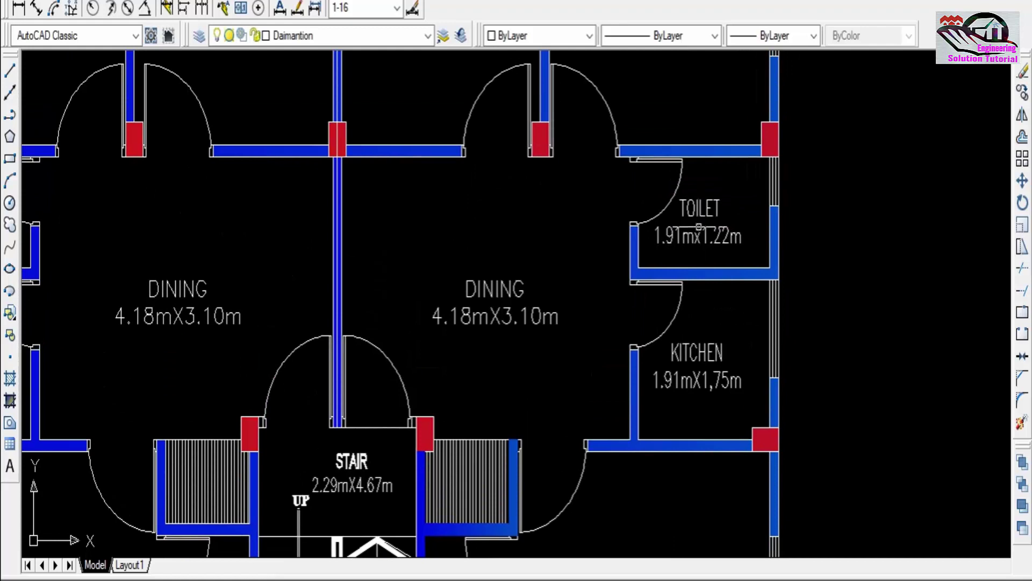
{"action": "scroll", "coordinate": [654, 230], "scroll_direction": "down", "scroll_amount": 4}
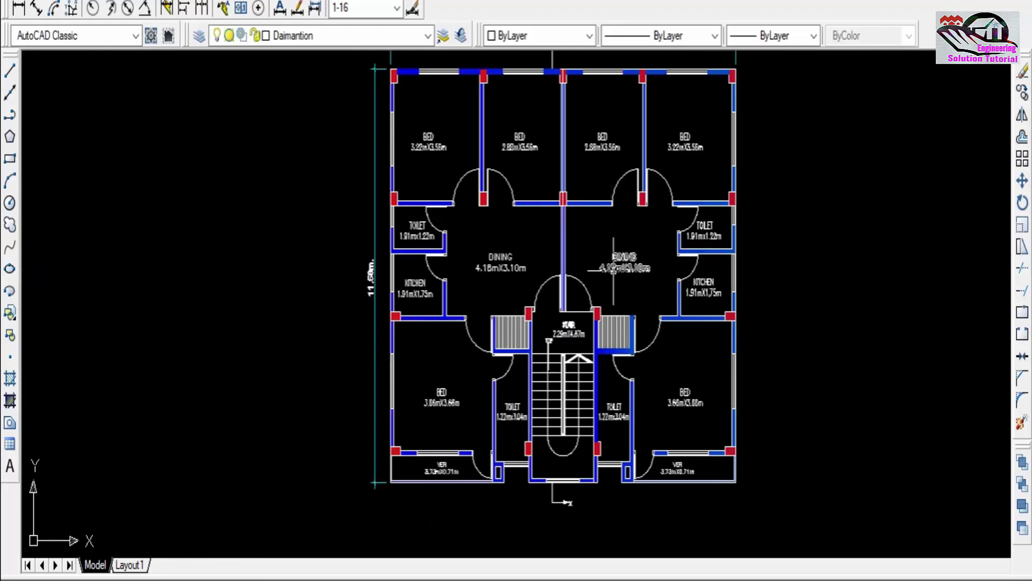
Zoom around the stair and veranda, then bring the TYPICAL FLOOR PLAN title into view
{"action": "scroll", "coordinate": [628, 276], "scroll_direction": "up", "scroll_amount": 3}
{"action": "scroll", "coordinate": [643, 293], "scroll_direction": "down", "scroll_amount": 4}
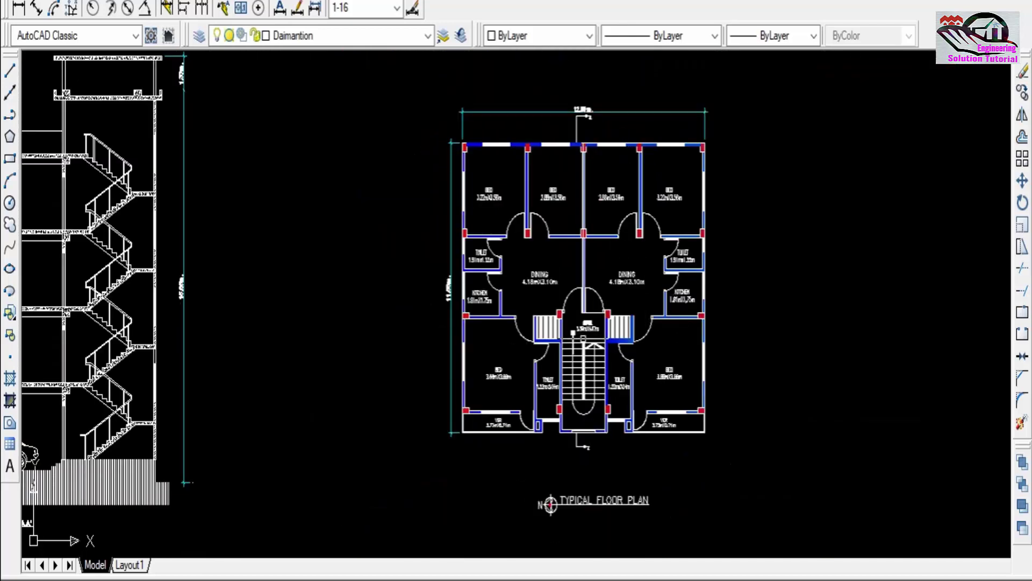
{"action": "scroll", "coordinate": [608, 304], "scroll_direction": "up", "scroll_amount": 5}
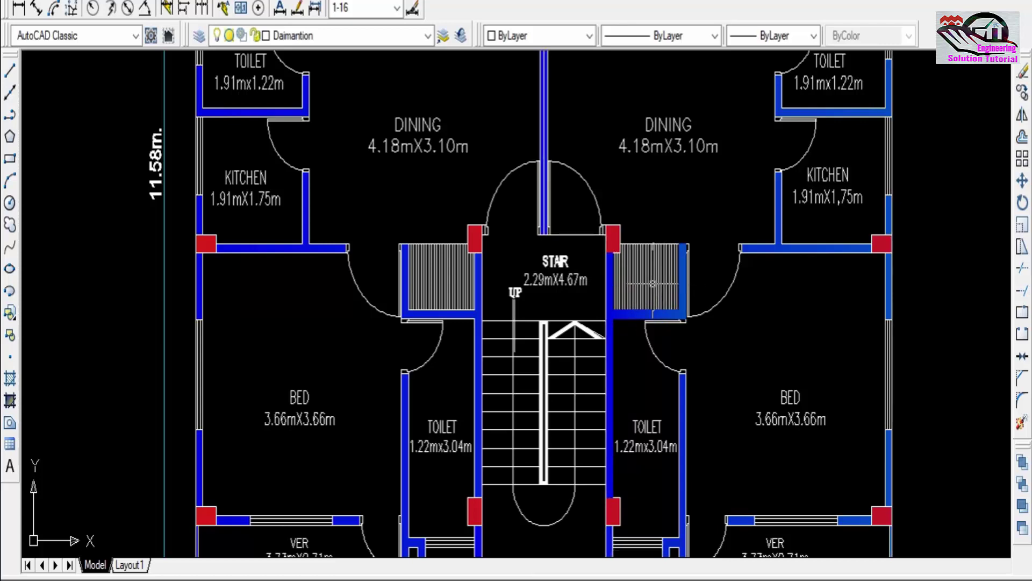
{"action": "scroll", "coordinate": [701, 271], "scroll_direction": "down", "scroll_amount": 1}
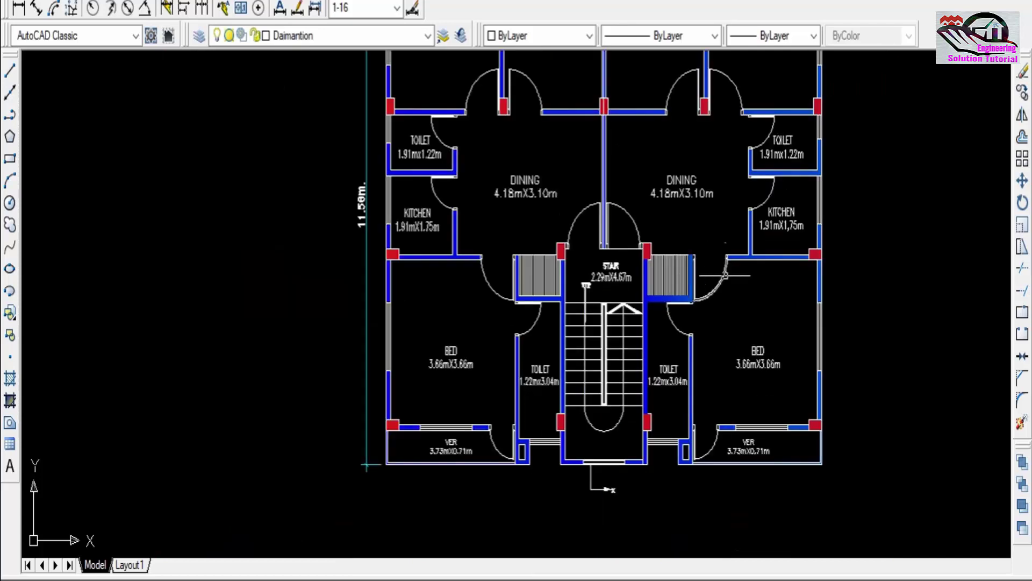
{"action": "middle_click_drag", "start_coordinate": [721, 434], "coordinate": [705, 315]}
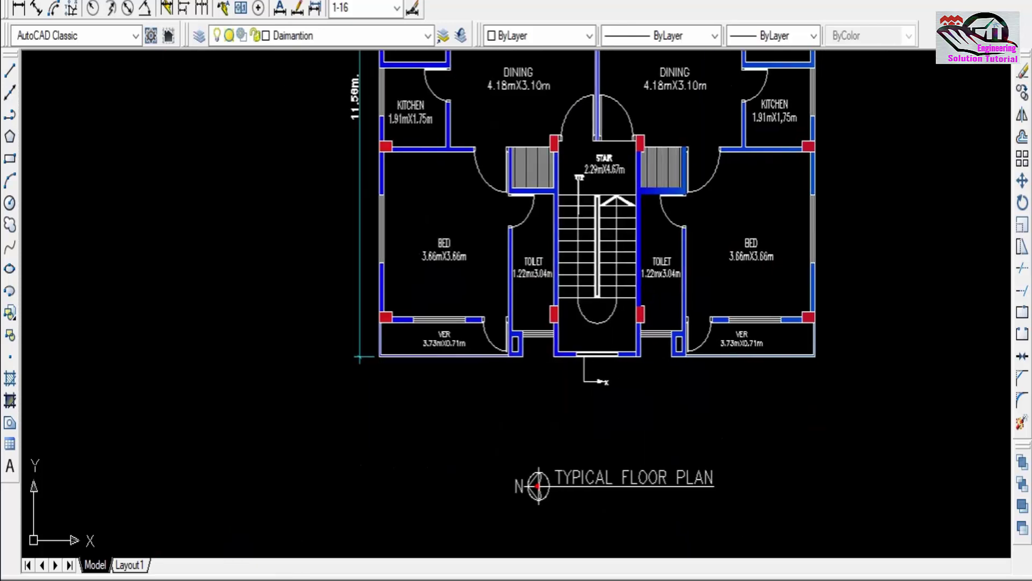
Zoom out to show Section-AA', with its stair flights and car, beside the floor plan
{"action": "scroll", "coordinate": [643, 324], "scroll_direction": "up", "scroll_amount": 4}
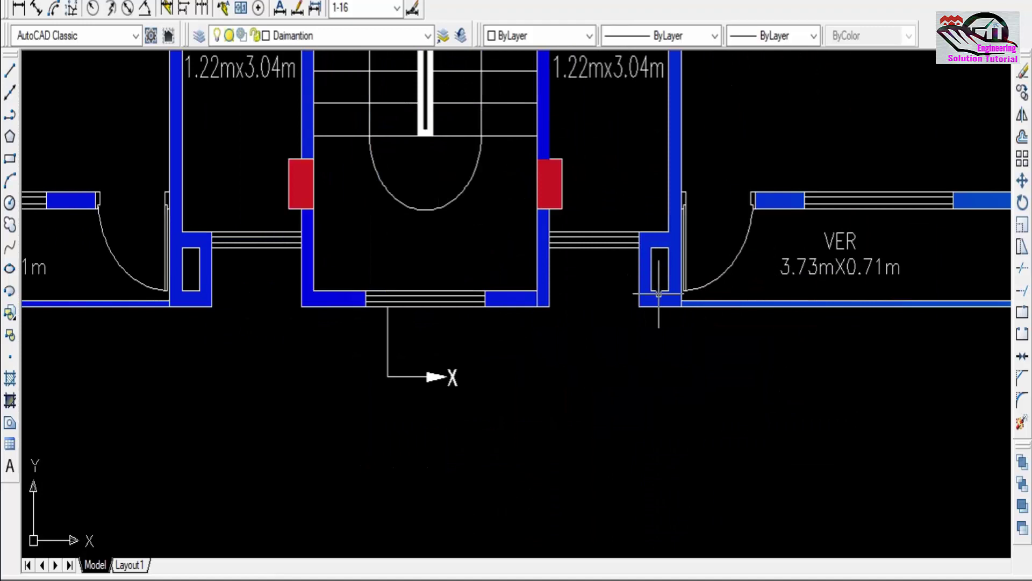
{"action": "scroll", "coordinate": [660, 295], "scroll_direction": "down", "scroll_amount": 4}
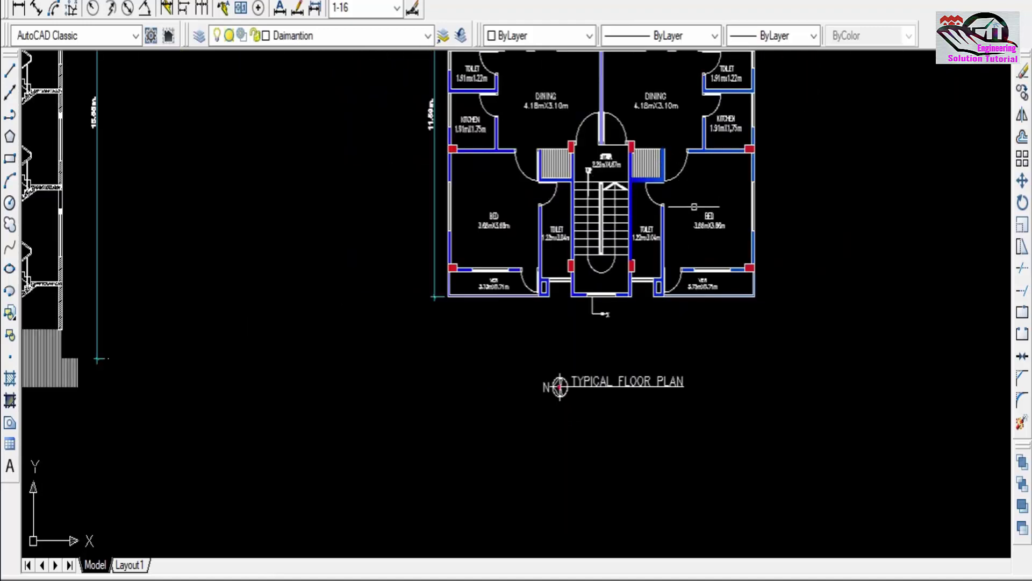
{"action": "scroll", "coordinate": [666, 297], "scroll_direction": "up", "scroll_amount": 4}
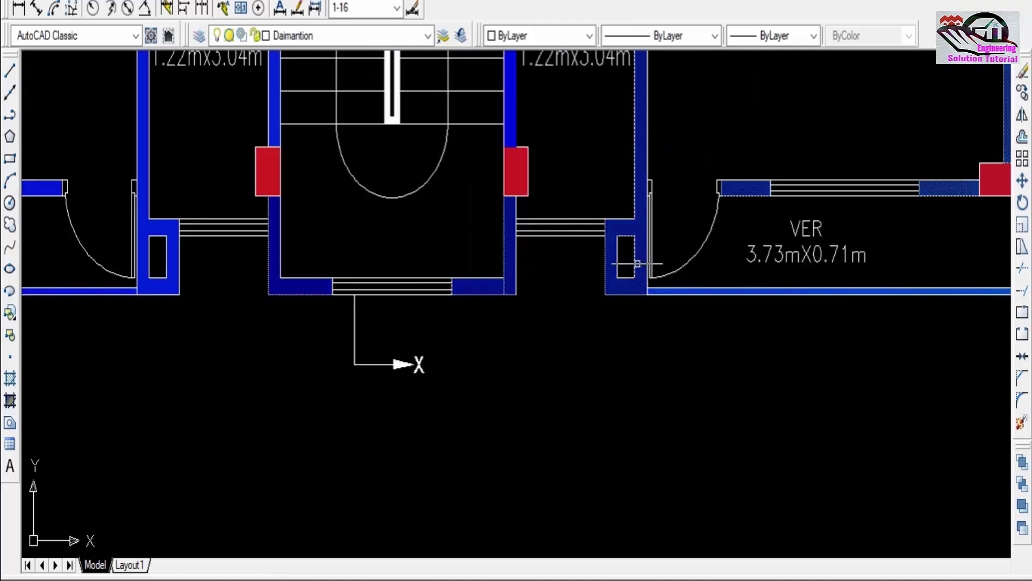
{"action": "scroll", "coordinate": [648, 276], "scroll_direction": "down", "scroll_amount": 3}
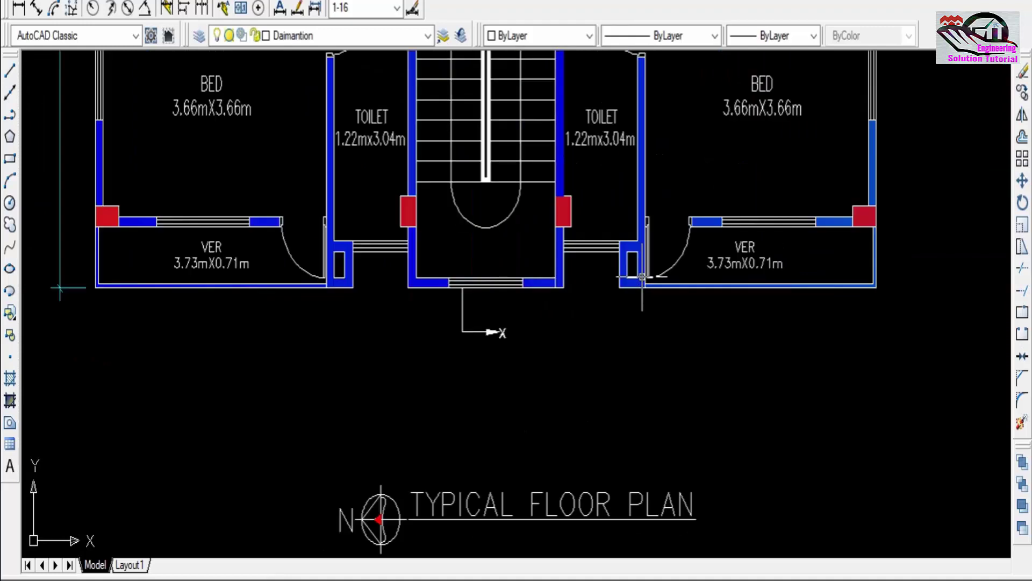
{"action": "scroll", "coordinate": [642, 276], "scroll_direction": "down", "scroll_amount": 3}
{"action": "middle_click_drag", "start_coordinate": [653, 251], "coordinate": [653, 333]}
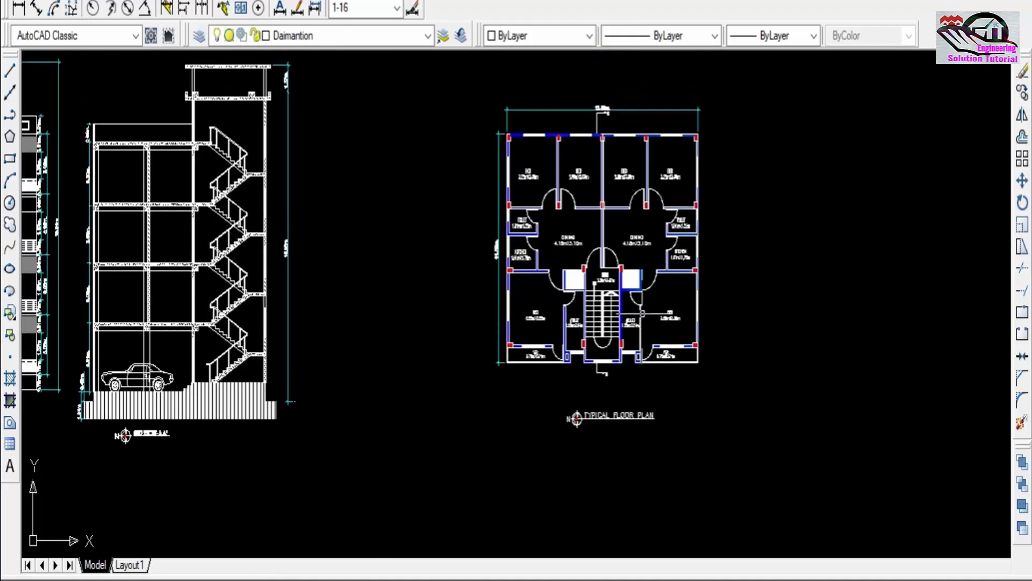
Frame the upper half of the floor plan with its bedrooms and 12.80m top dimension
{"action": "scroll", "coordinate": [651, 326], "scroll_direction": "up", "scroll_amount": 3}
{"action": "scroll", "coordinate": [652, 325], "scroll_direction": "up", "scroll_amount": 2}
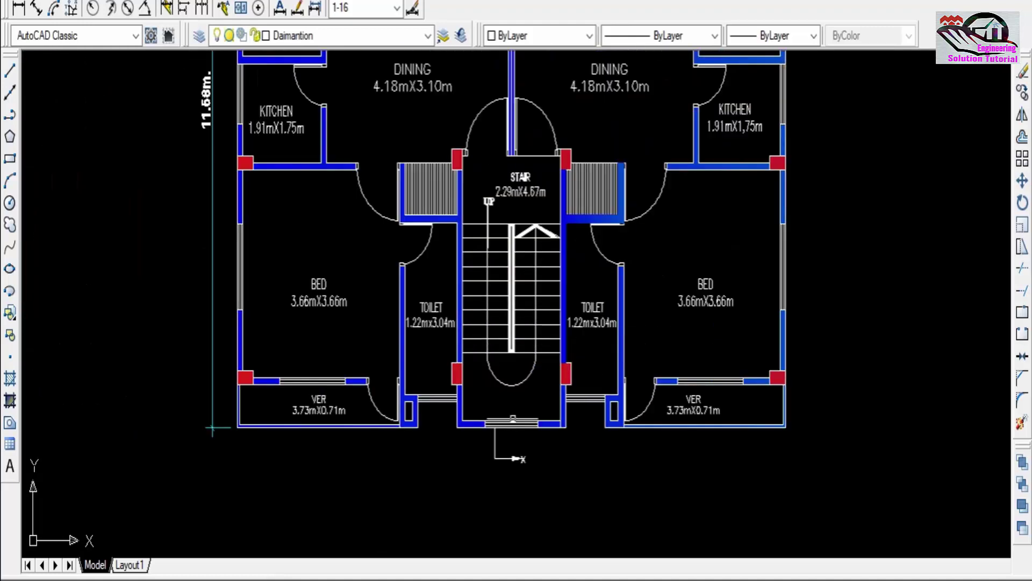
{"action": "scroll", "coordinate": [479, 212], "scroll_direction": "down", "scroll_amount": 4}
{"action": "scroll", "coordinate": [486, 226], "scroll_direction": "down", "scroll_amount": 4}
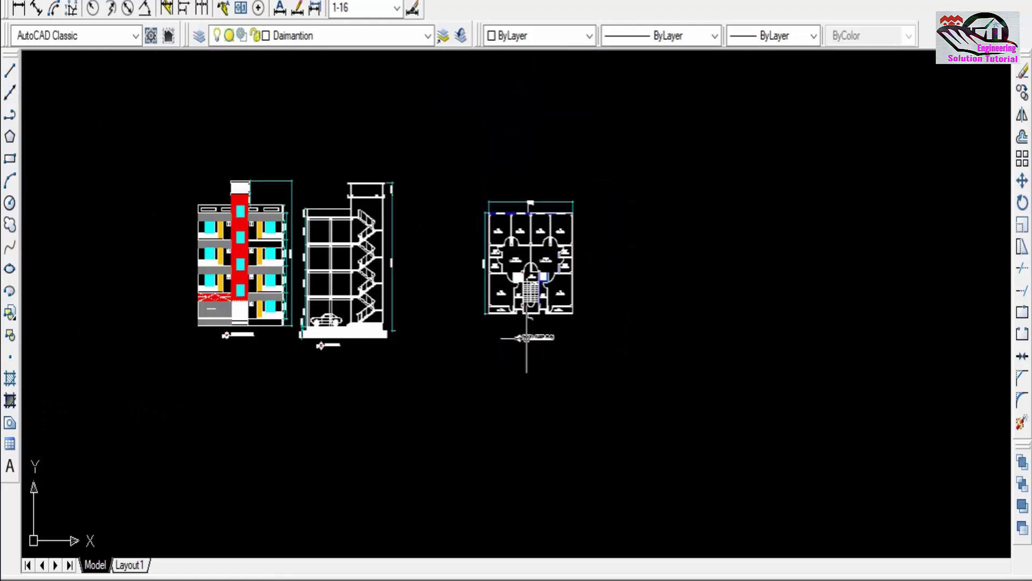
{"action": "scroll", "coordinate": [500, 258], "scroll_direction": "up", "scroll_amount": 4}
{"action": "scroll", "coordinate": [512, 281], "scroll_direction": "up", "scroll_amount": 1}
{"action": "scroll", "coordinate": [512, 281], "scroll_direction": "up", "scroll_amount": 3}
{"action": "scroll", "coordinate": [462, 333], "scroll_direction": "up", "scroll_amount": 3}
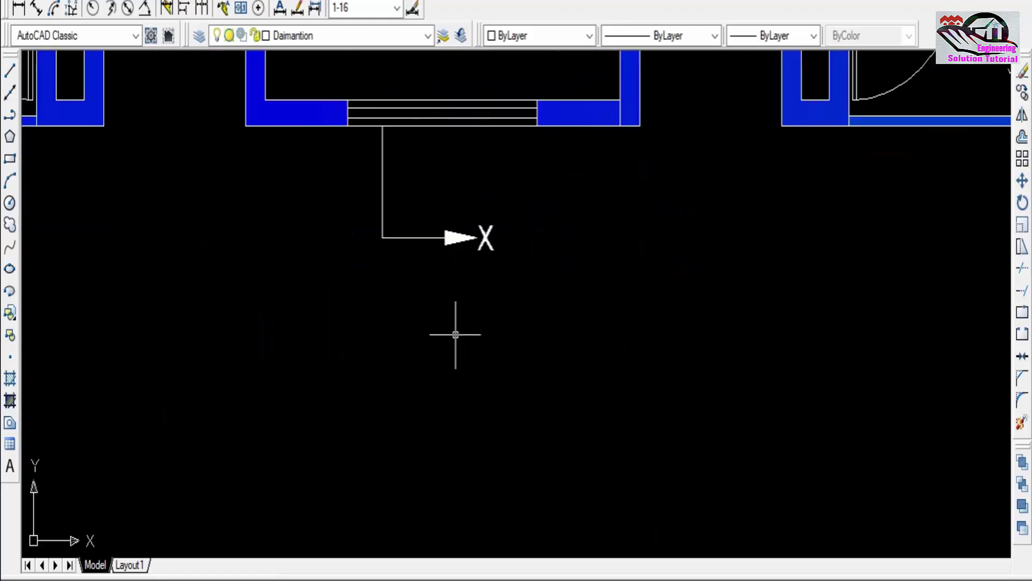
{"action": "scroll", "coordinate": [482, 215], "scroll_direction": "down", "scroll_amount": 4}
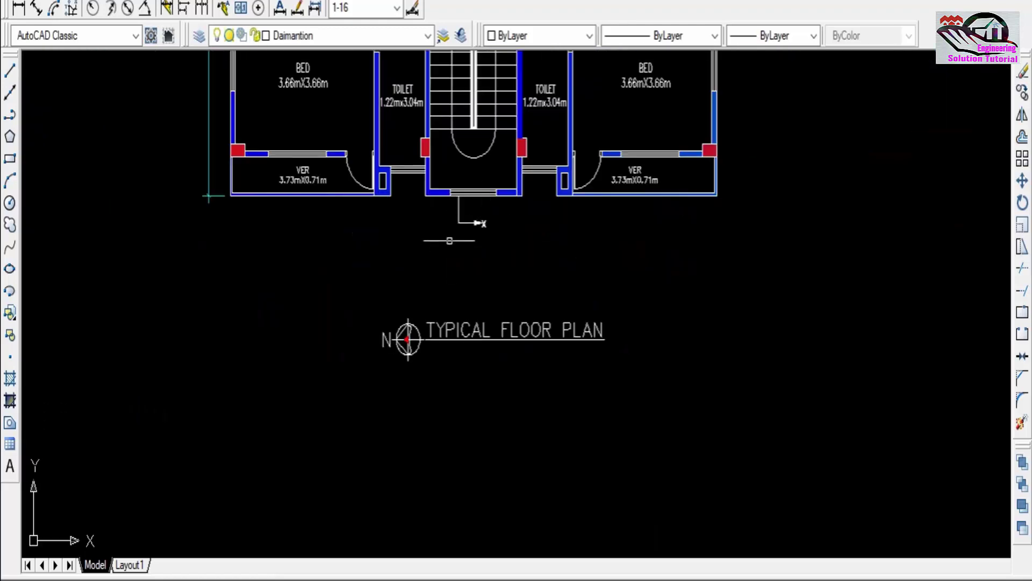
{"action": "middle_click_drag", "start_coordinate": [451, 92], "coordinate": [451, 285]}
{"action": "middle_click_drag", "start_coordinate": [463, 215], "coordinate": [463, 496]}
{"action": "middle_click_drag", "start_coordinate": [452, 69], "coordinate": [452, 313]}
Frame the front elevation, Section-AA' and TYPICAL FLOOR PLAN together on the sheet
{"action": "scroll", "coordinate": [442, 233], "scroll_direction": "down", "scroll_amount": 5}
{"action": "scroll", "coordinate": [445, 269], "scroll_direction": "up", "scroll_amount": 4}
{"action": "scroll", "coordinate": [445, 295], "scroll_direction": "down", "scroll_amount": 4}
{"action": "scroll", "coordinate": [290, 376], "scroll_direction": "up", "scroll_amount": 6}
{"action": "scroll", "coordinate": [290, 376], "scroll_direction": "up", "scroll_amount": 3}
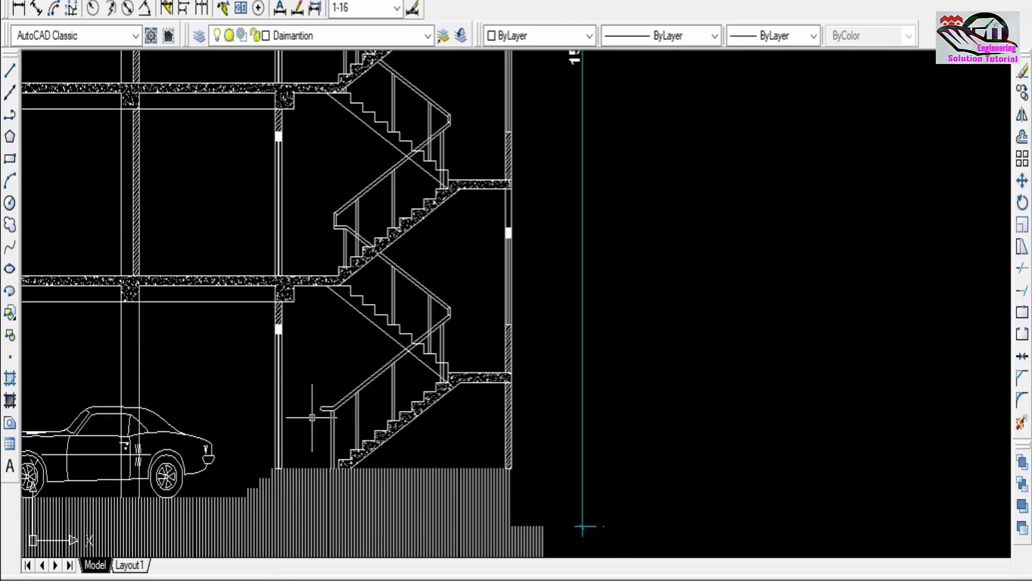
{"action": "scroll", "coordinate": [291, 377], "scroll_direction": "up", "scroll_amount": 1}
{"action": "scroll", "coordinate": [500, 352], "scroll_direction": "down", "scroll_amount": 3}
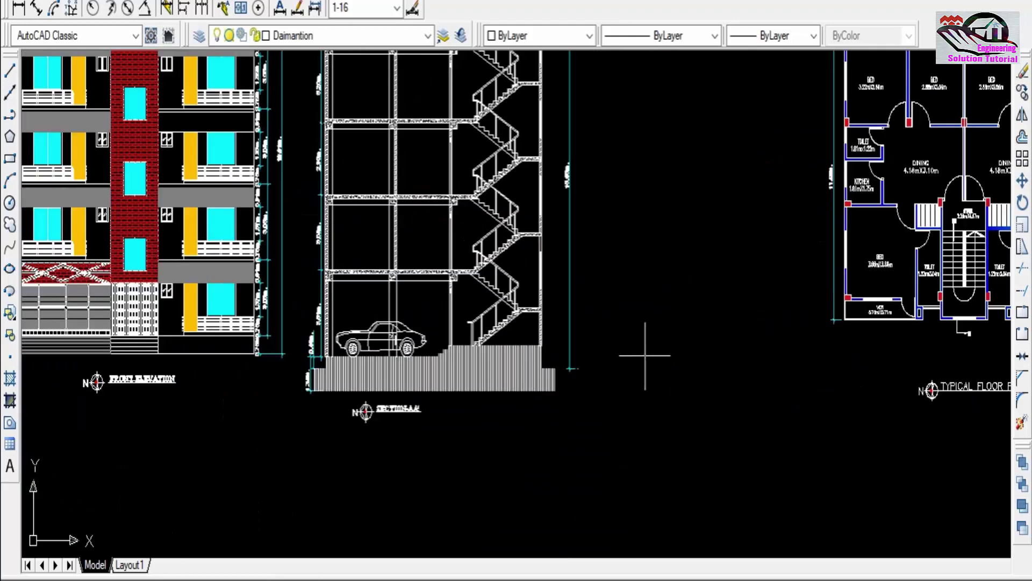
{"action": "scroll", "coordinate": [655, 355], "scroll_direction": "down", "scroll_amount": 3}
{"action": "scroll", "coordinate": [654, 356], "scroll_direction": "up", "scroll_amount": 3}
{"action": "middle_click_drag", "start_coordinate": [692, 306], "coordinate": [668, 377]}
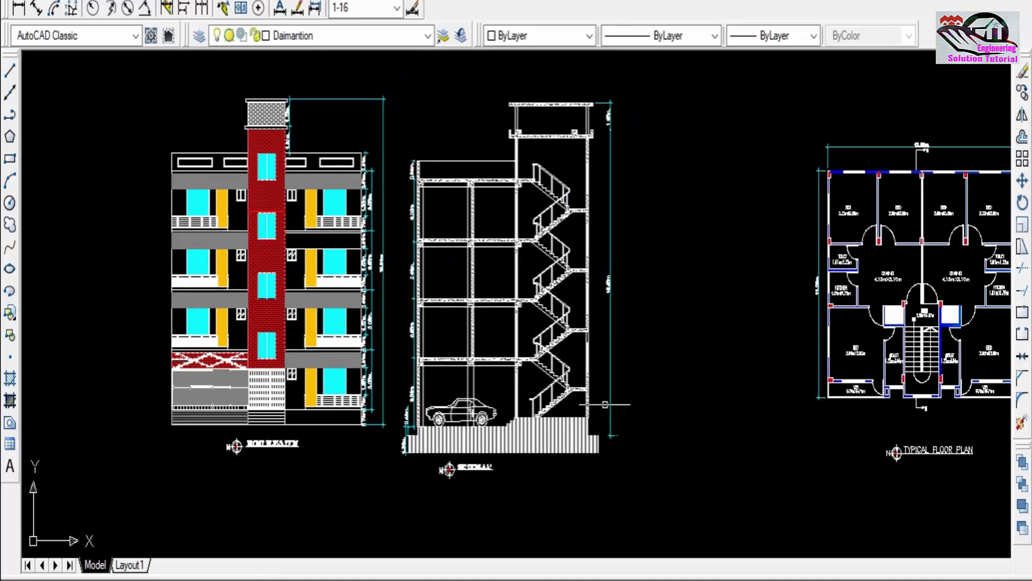
Inspect section AA's stair and floor heights (3.51m, 3.05m, 2.90m), then zoom back out
{"action": "scroll", "coordinate": [562, 394], "scroll_direction": "up", "scroll_amount": 3}
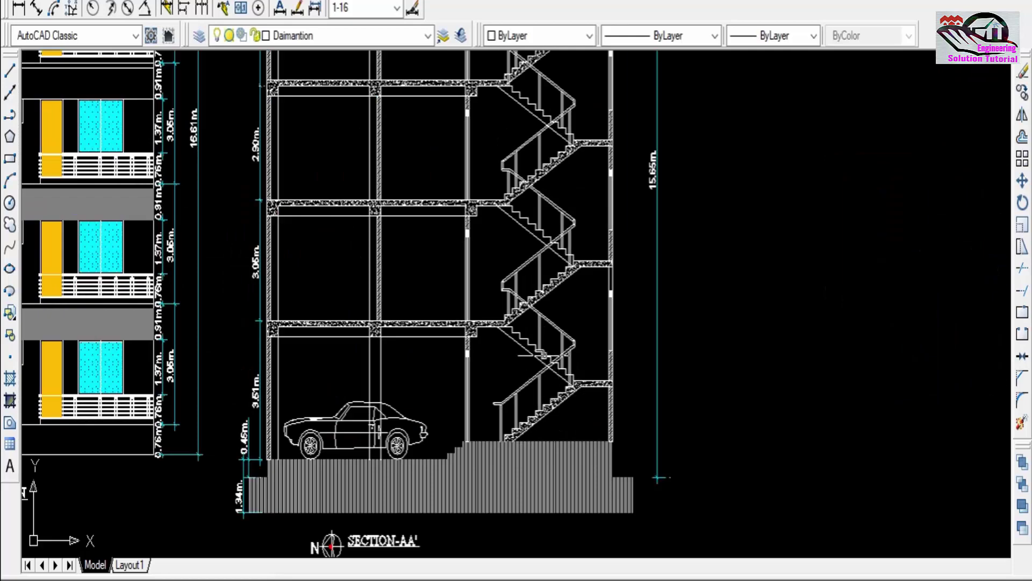
{"action": "middle_click_drag", "start_coordinate": [555, 304], "coordinate": [546, 402]}
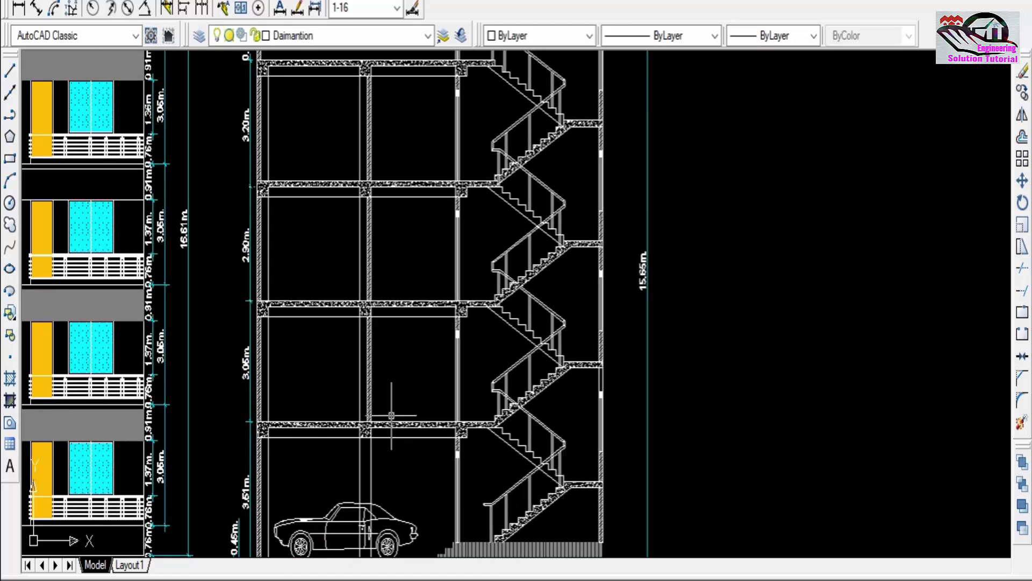
{"action": "scroll", "coordinate": [423, 405], "scroll_direction": "up", "scroll_amount": 3}
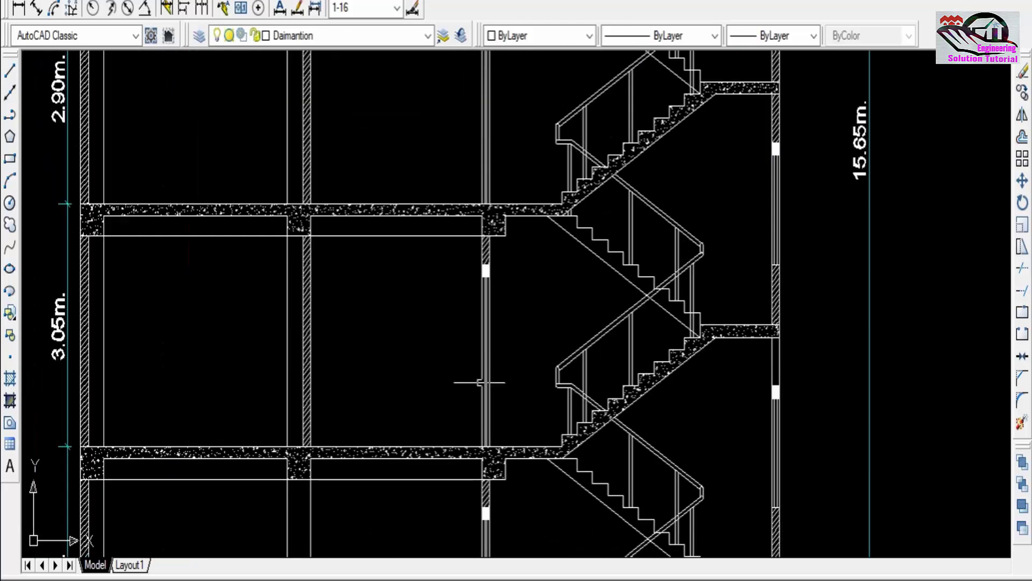
{"action": "scroll", "coordinate": [477, 381], "scroll_direction": "down", "scroll_amount": 2}
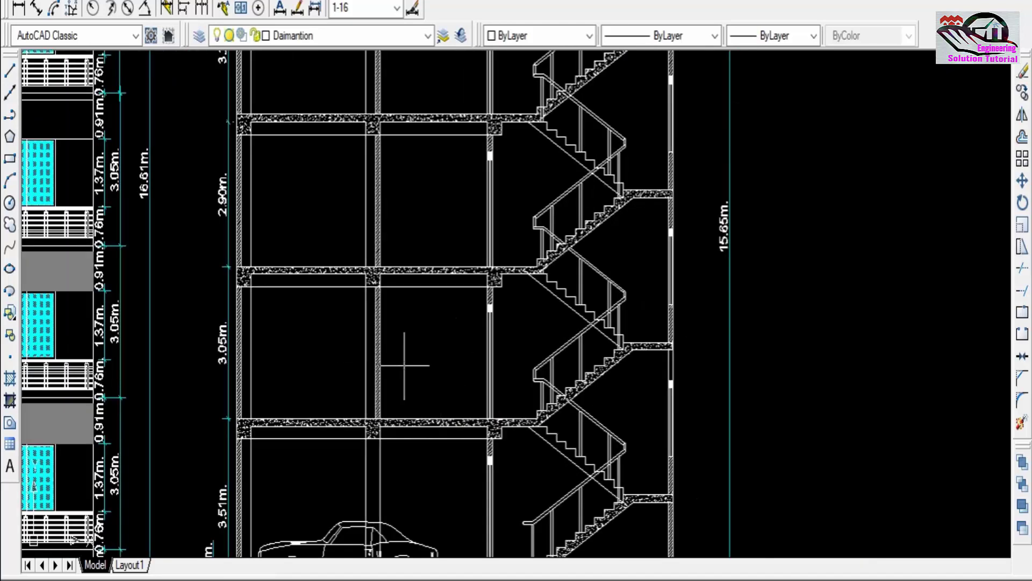
{"action": "scroll", "coordinate": [405, 366], "scroll_direction": "down", "scroll_amount": 2}
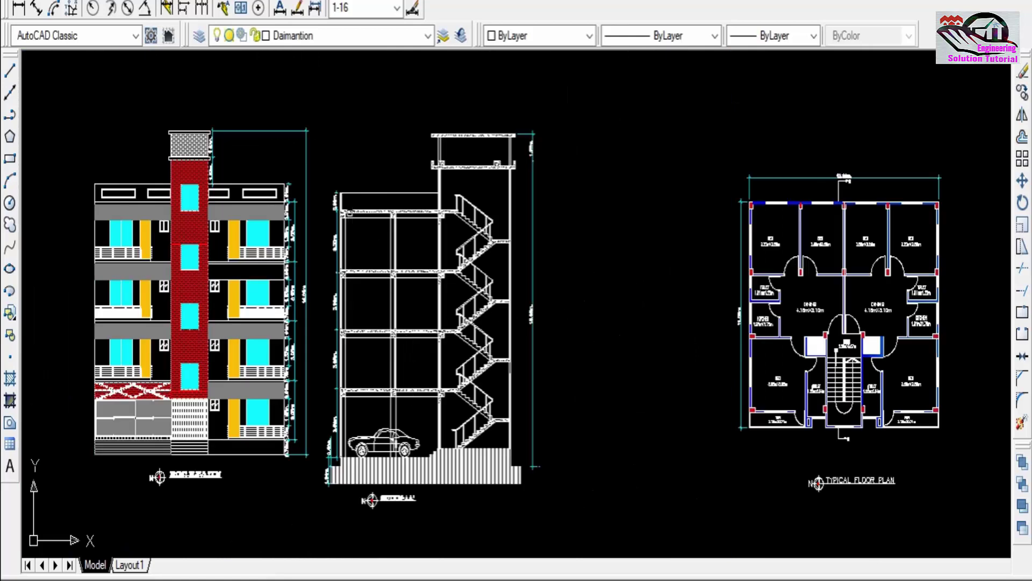
{"action": "scroll", "coordinate": [417, 473], "scroll_direction": "up", "scroll_amount": 3}
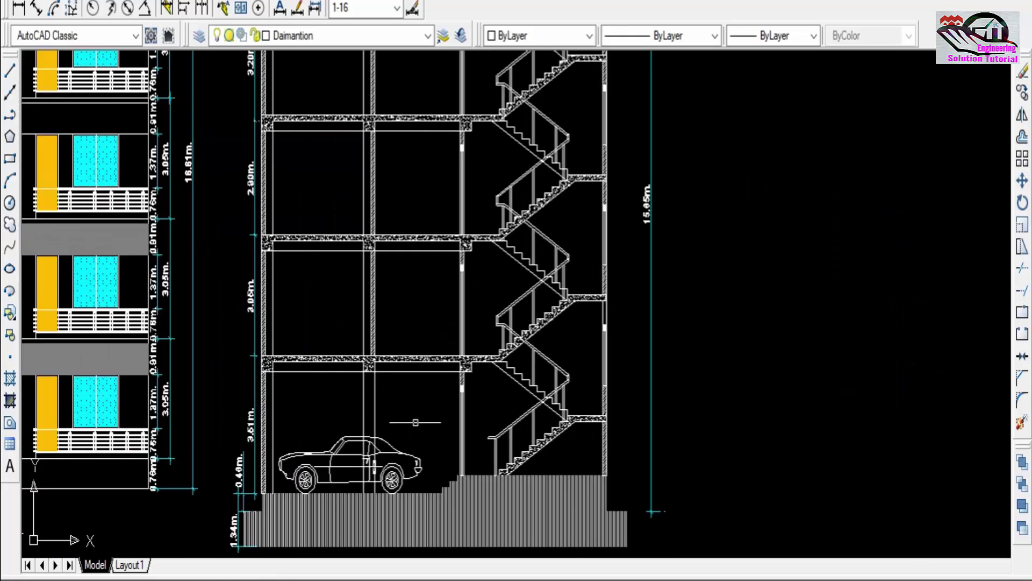
{"action": "scroll", "coordinate": [371, 433], "scroll_direction": "up", "scroll_amount": 5}
{"action": "scroll", "coordinate": [530, 489], "scroll_direction": "down", "scroll_amount": 8}
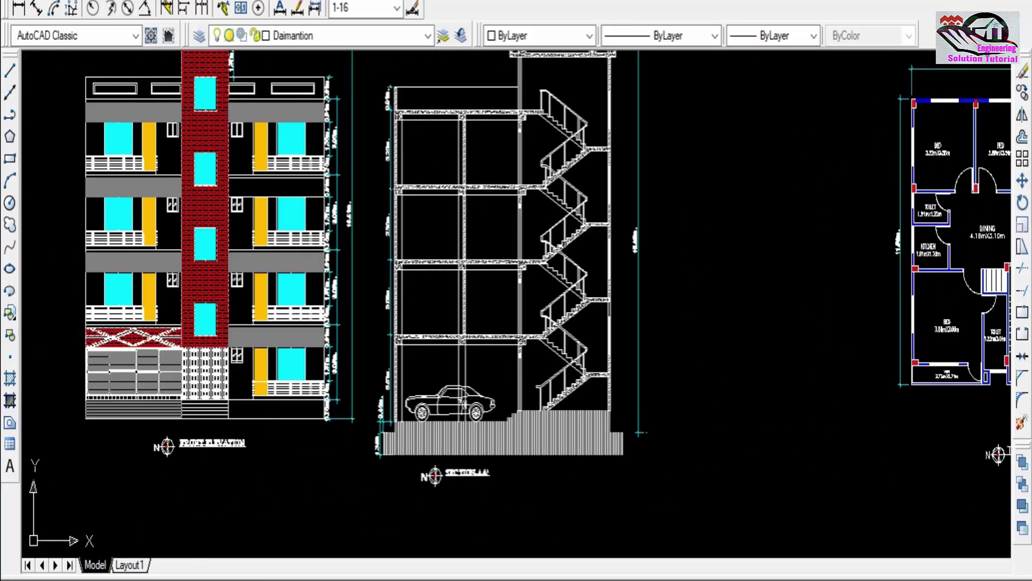
Pan toward the floor plan and zoom in and out for a brief look at it
{"action": "middle_click_drag", "start_coordinate": [295, 453], "coordinate": [484, 484]}
{"action": "scroll", "coordinate": [693, 424], "scroll_direction": "down", "scroll_amount": 5}
{"action": "scroll", "coordinate": [844, 411], "scroll_direction": "up", "scroll_amount": 5}
{"action": "scroll", "coordinate": [860, 420], "scroll_direction": "up", "scroll_amount": 3}
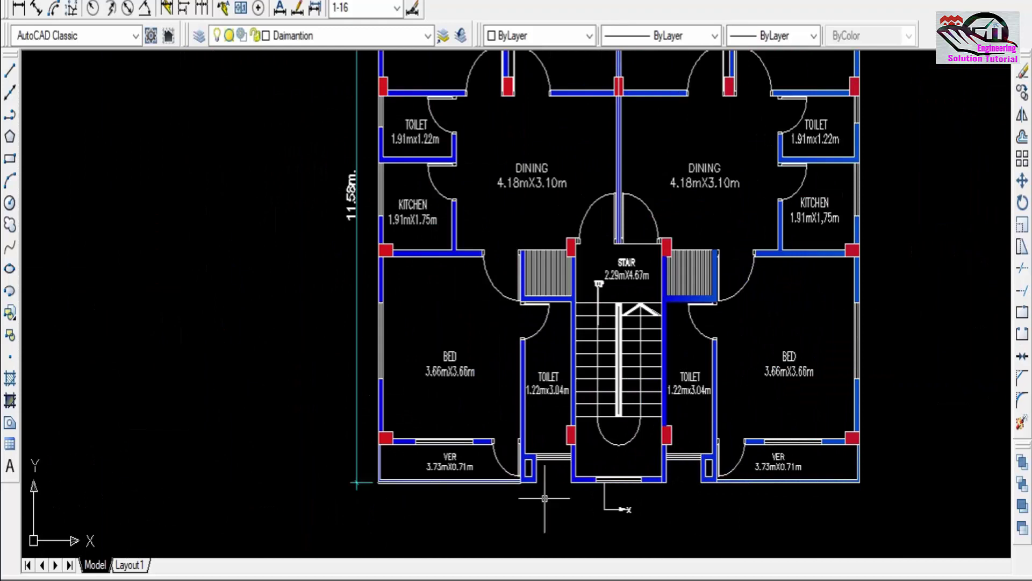
{"action": "scroll", "coordinate": [556, 503], "scroll_direction": "down", "scroll_amount": 5}
{"action": "scroll", "coordinate": [155, 486], "scroll_direction": "up", "scroll_amount": 4}
{"action": "scroll", "coordinate": [156, 487], "scroll_direction": "up", "scroll_amount": 1}
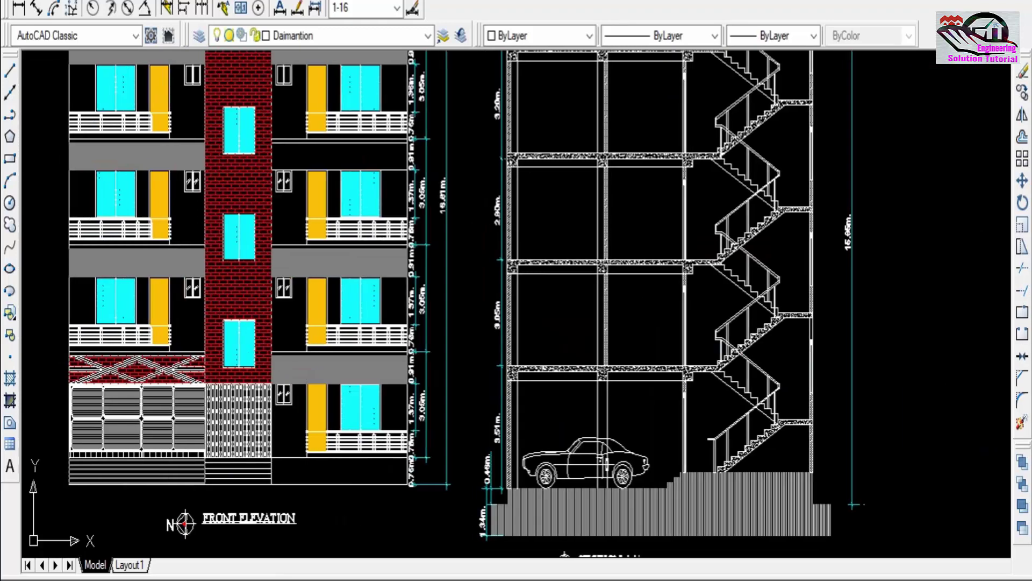
{"action": "scroll", "coordinate": [887, 135], "scroll_direction": "down", "scroll_amount": 2}
{"action": "scroll", "coordinate": [903, 92], "scroll_direction": "down", "scroll_amount": 2}
{"action": "scroll", "coordinate": [796, 134], "scroll_direction": "up", "scroll_amount": 2}
{"action": "scroll", "coordinate": [780, 162], "scroll_direction": "up", "scroll_amount": 2}
{"action": "scroll", "coordinate": [745, 322], "scroll_direction": "up", "scroll_amount": 1}
Centre the front elevation and zoom in on its upper storeys and brick stair tower
{"action": "mouse_move", "coordinate": [745, 323]}
{"action": "middle_mouse_down"}
{"action": "mouse_move", "coordinate": [655, 428]}
{"action": "mouse_move", "coordinate": [601, 420]}
{"action": "middle_mouse_up"}
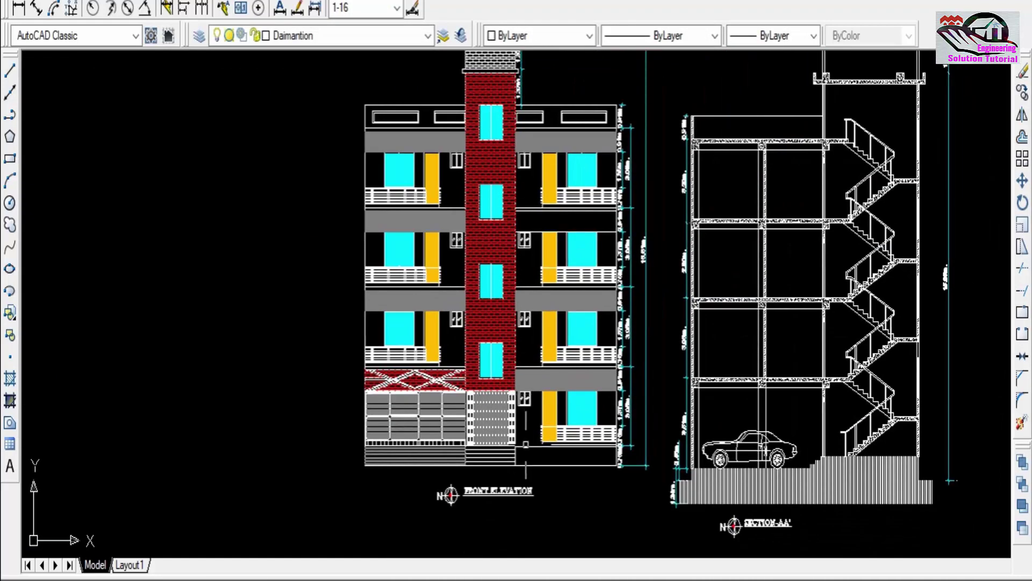
{"action": "scroll", "coordinate": [517, 425], "scroll_direction": "up", "scroll_amount": 2}
{"action": "scroll", "coordinate": [538, 408], "scroll_direction": "down", "scroll_amount": 2}
{"action": "scroll", "coordinate": [586, 376], "scroll_direction": "down", "scroll_amount": 3}
{"action": "scroll", "coordinate": [593, 258], "scroll_direction": "up", "scroll_amount": 3}
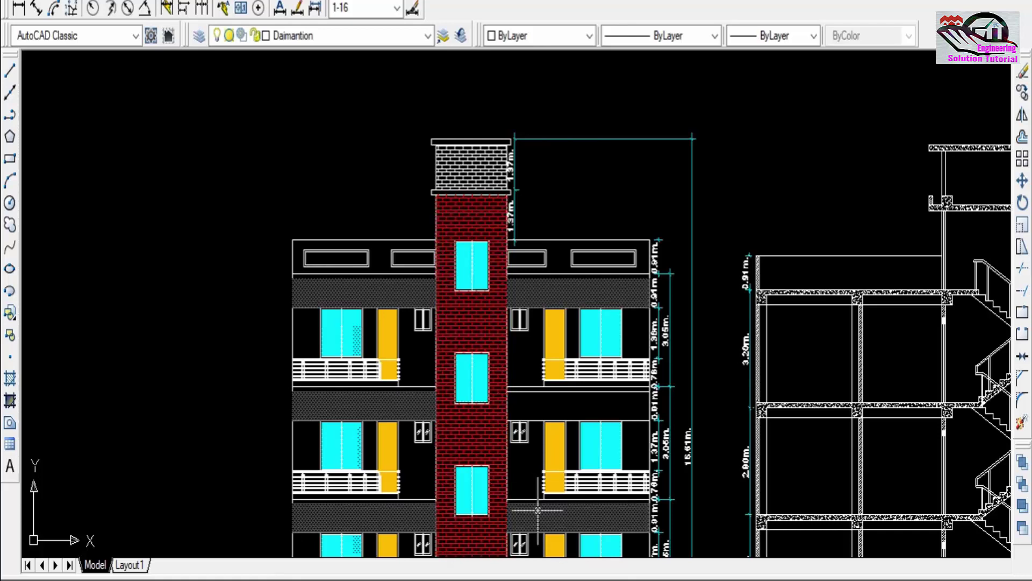
Zoom in close on the top of the brick stair tower
{"action": "scroll", "coordinate": [592, 403], "scroll_direction": "down", "scroll_amount": 3}
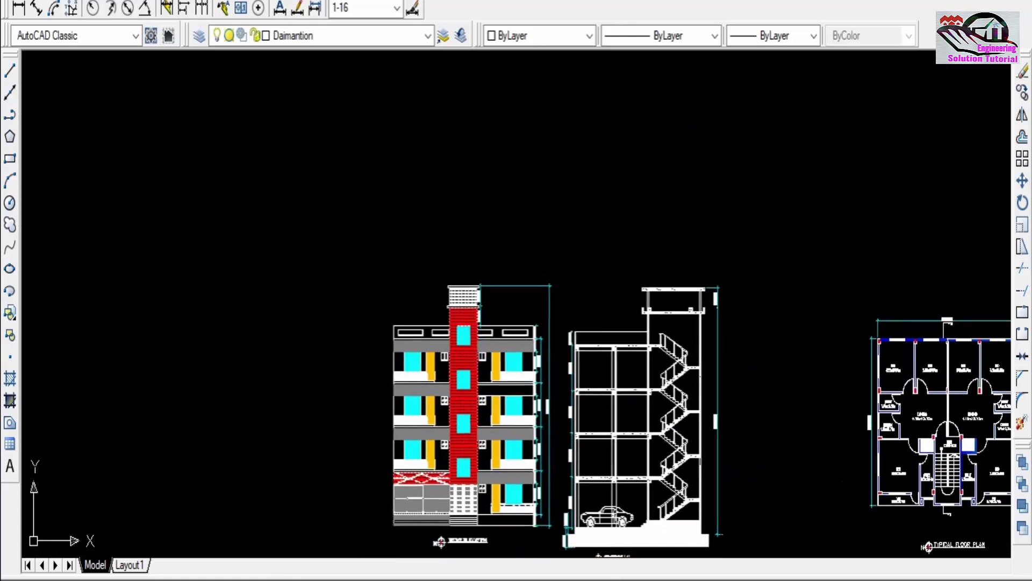
{"action": "scroll", "coordinate": [458, 534], "scroll_direction": "up", "scroll_amount": 2}
{"action": "scroll", "coordinate": [459, 534], "scroll_direction": "up", "scroll_amount": 3}
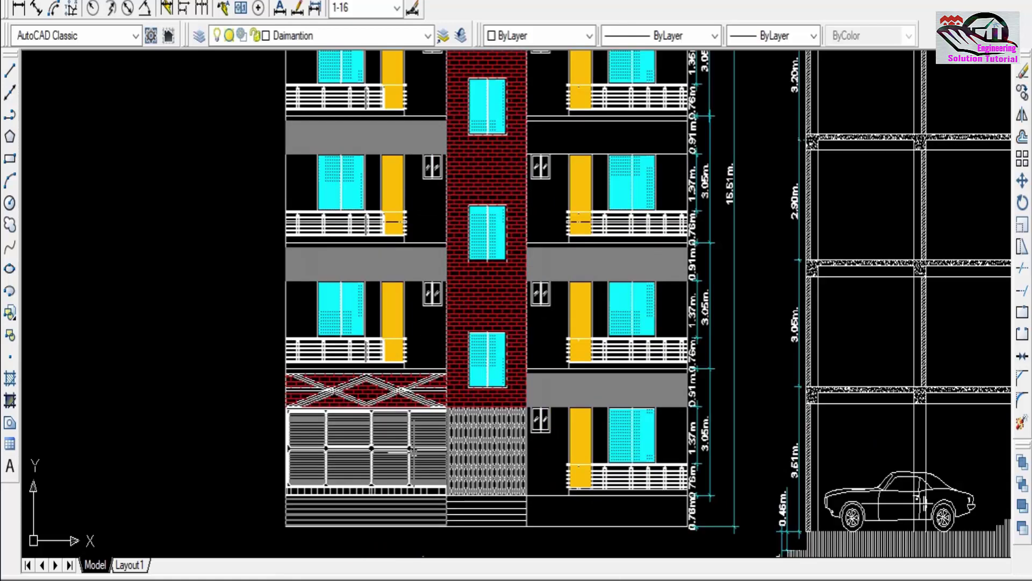
{"action": "scroll", "coordinate": [411, 451], "scroll_direction": "down", "scroll_amount": 1}
{"action": "scroll", "coordinate": [500, 431], "scroll_direction": "down", "scroll_amount": 3}
{"action": "scroll", "coordinate": [488, 259], "scroll_direction": "up", "scroll_amount": 4}
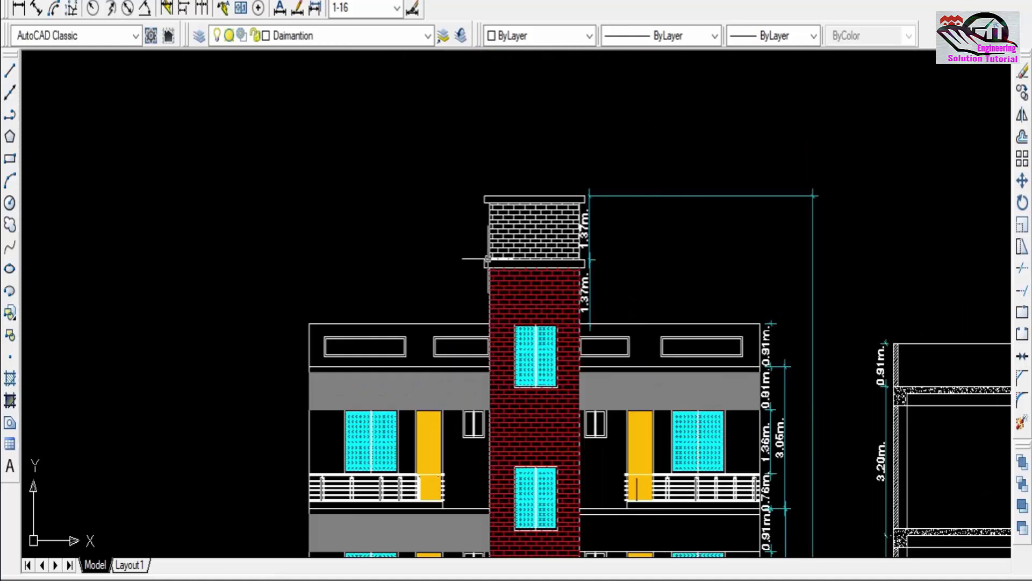
Select then deselect the stair tower's brick hatch, and zoom out to the elevation and section
{"action": "left_click", "coordinate": [528, 231]}
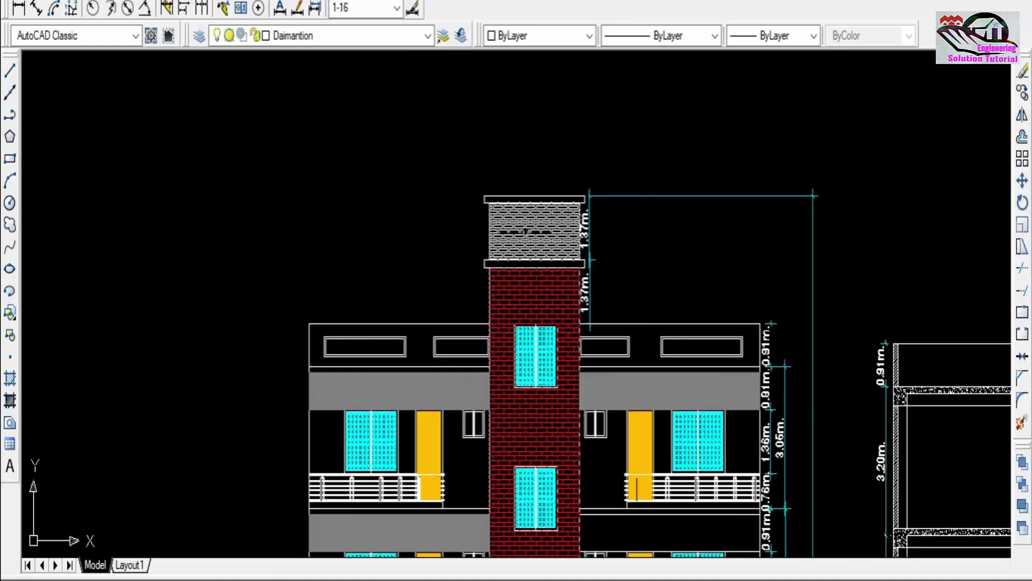
{"action": "key", "text": "Escape"}
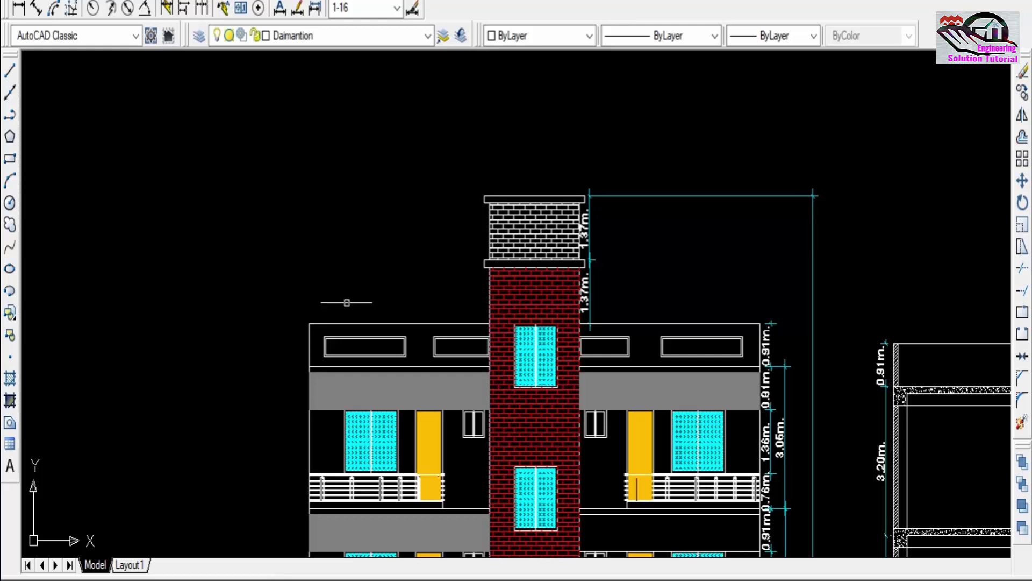
{"action": "scroll", "coordinate": [412, 298], "scroll_direction": "down", "scroll_amount": 2}
{"action": "scroll", "coordinate": [387, 280], "scroll_direction": "down", "scroll_amount": 2}
{"action": "scroll", "coordinate": [389, 285], "scroll_direction": "down", "scroll_amount": 3}
{"action": "scroll", "coordinate": [409, 321], "scroll_direction": "up", "scroll_amount": 3}
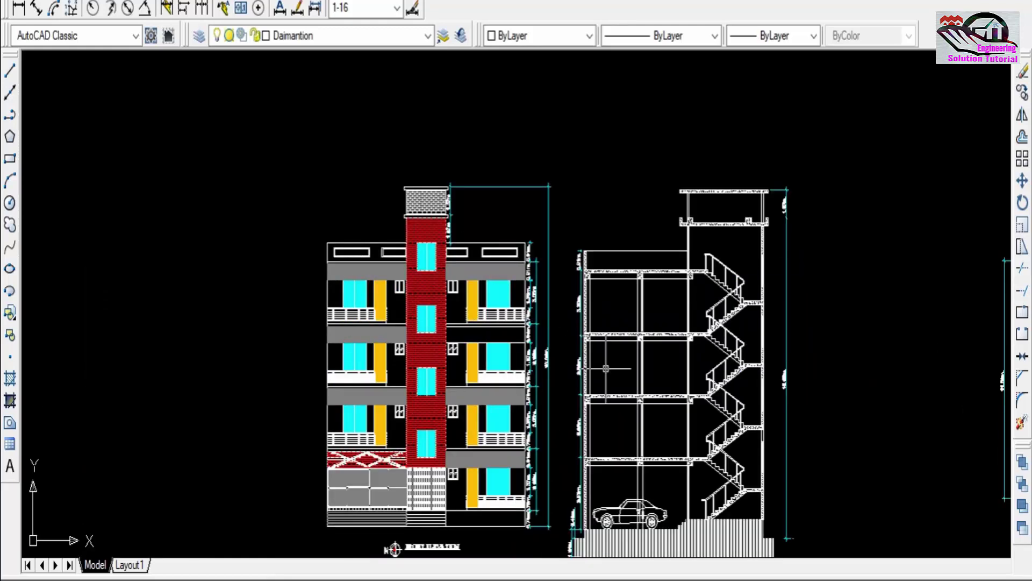
Check the FRONT ELEVATION title, then pan across to the typical floor plan
{"action": "scroll", "coordinate": [409, 433], "scroll_direction": "up", "scroll_amount": 5}
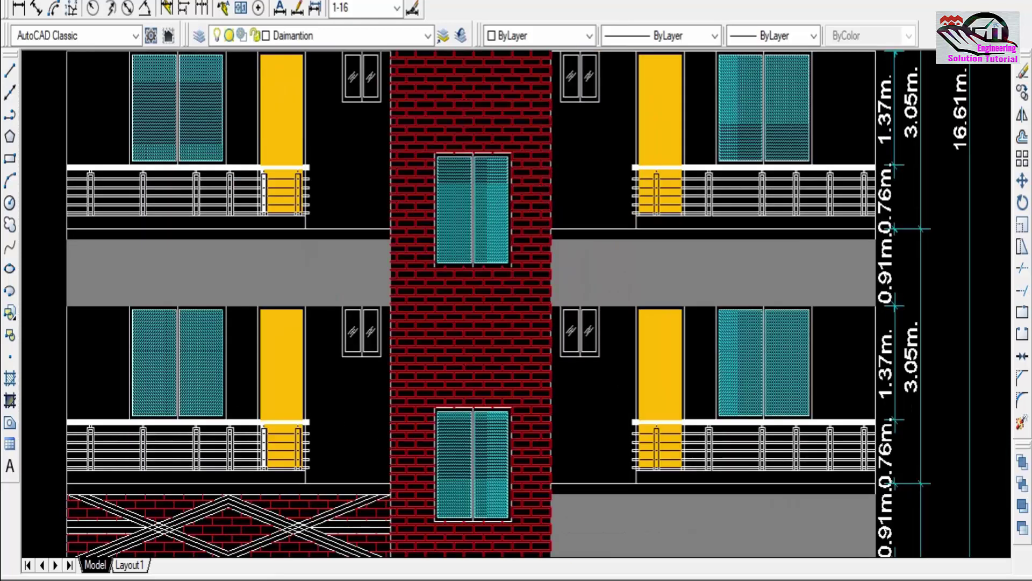
{"action": "scroll", "coordinate": [441, 432], "scroll_direction": "down", "scroll_amount": 4}
{"action": "middle_click_drag", "start_coordinate": [498, 437], "coordinate": [497, 216]}
{"action": "scroll", "coordinate": [421, 349], "scroll_direction": "up", "scroll_amount": 4}
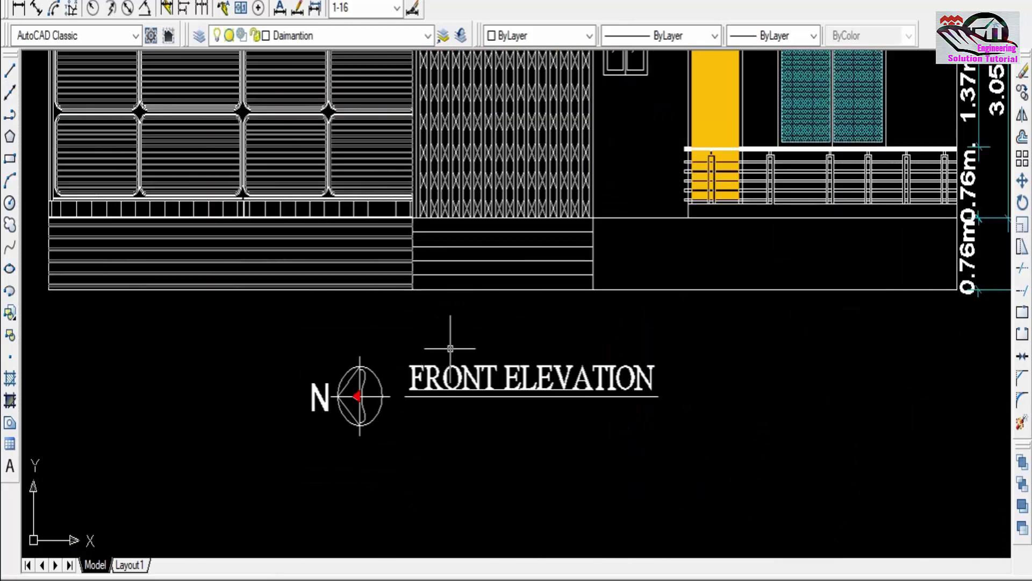
{"action": "scroll", "coordinate": [454, 338], "scroll_direction": "down", "scroll_amount": 5}
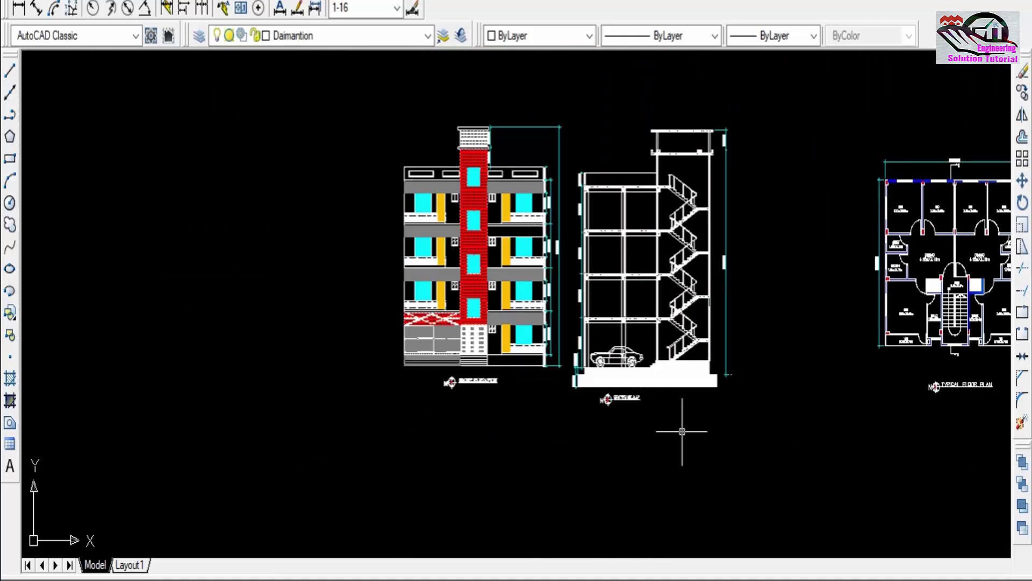
{"action": "middle_click_drag", "start_coordinate": [791, 410], "coordinate": [533, 403]}
Zoom around the floor plan to read the stair and the 2.88mX3.56m and 3.22mX3.56m bedroom sizes
{"action": "scroll", "coordinate": [667, 393], "scroll_direction": "up", "scroll_amount": 4}
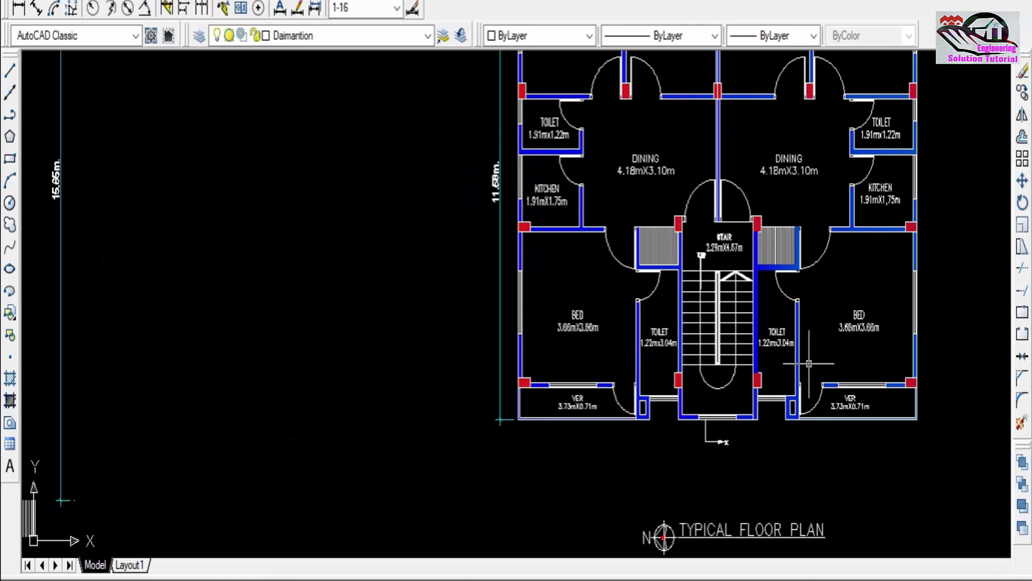
{"action": "middle_click_drag", "start_coordinate": [806, 364], "coordinate": [687, 430]}
{"action": "scroll", "coordinate": [688, 468], "scroll_direction": "down", "scroll_amount": 8}
{"action": "scroll", "coordinate": [683, 484], "scroll_direction": "up", "scroll_amount": 3}
{"action": "scroll", "coordinate": [693, 430], "scroll_direction": "up", "scroll_amount": 3}
{"action": "scroll", "coordinate": [693, 431], "scroll_direction": "up", "scroll_amount": 1}
{"action": "scroll", "coordinate": [694, 430], "scroll_direction": "up", "scroll_amount": 1}
{"action": "scroll", "coordinate": [694, 430], "scroll_direction": "up", "scroll_amount": 5}
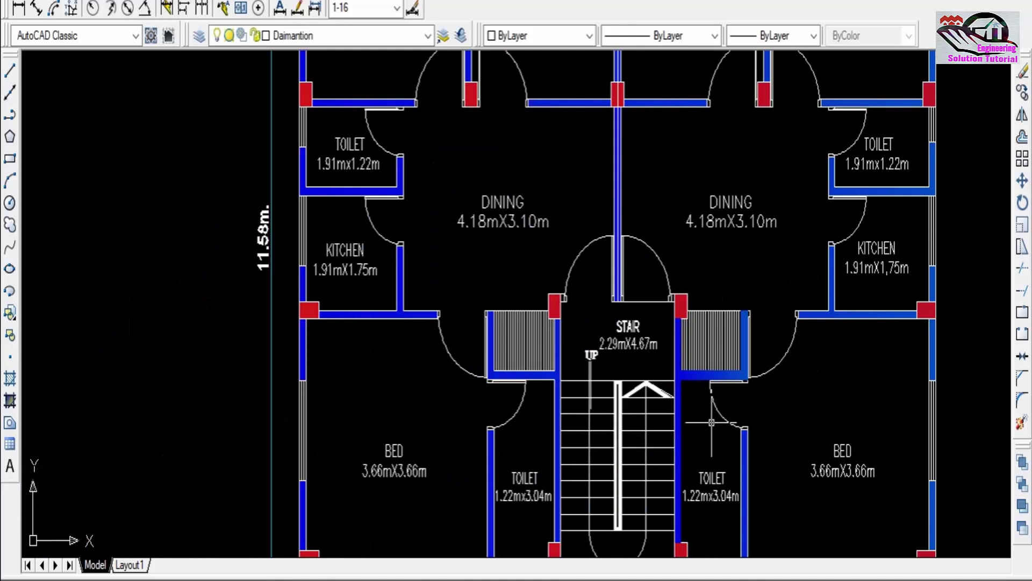
{"action": "scroll", "coordinate": [711, 422], "scroll_direction": "down", "scroll_amount": 1}
{"action": "scroll", "coordinate": [712, 423], "scroll_direction": "down", "scroll_amount": 5}
{"action": "scroll", "coordinate": [723, 427], "scroll_direction": "up", "scroll_amount": 4}
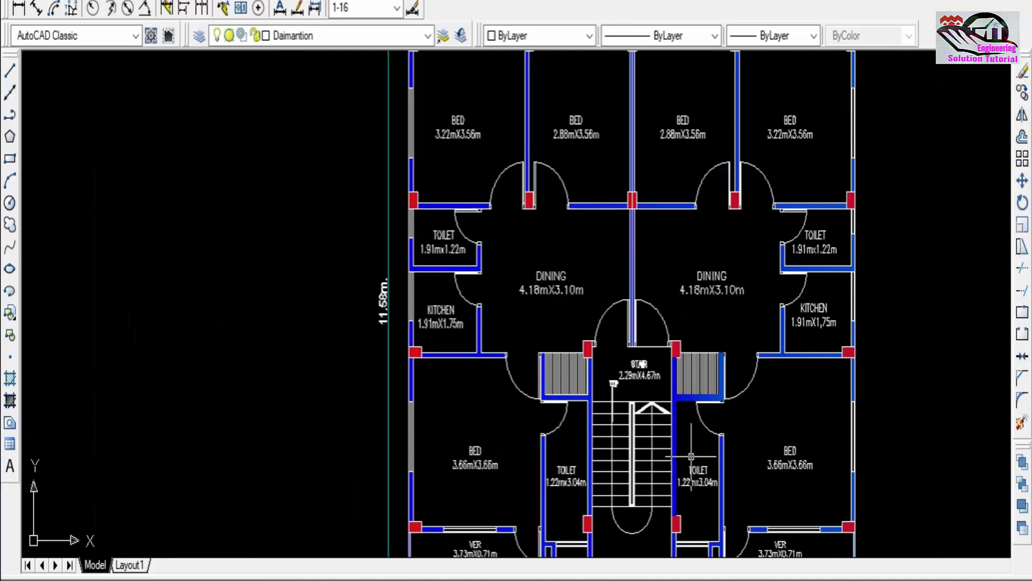